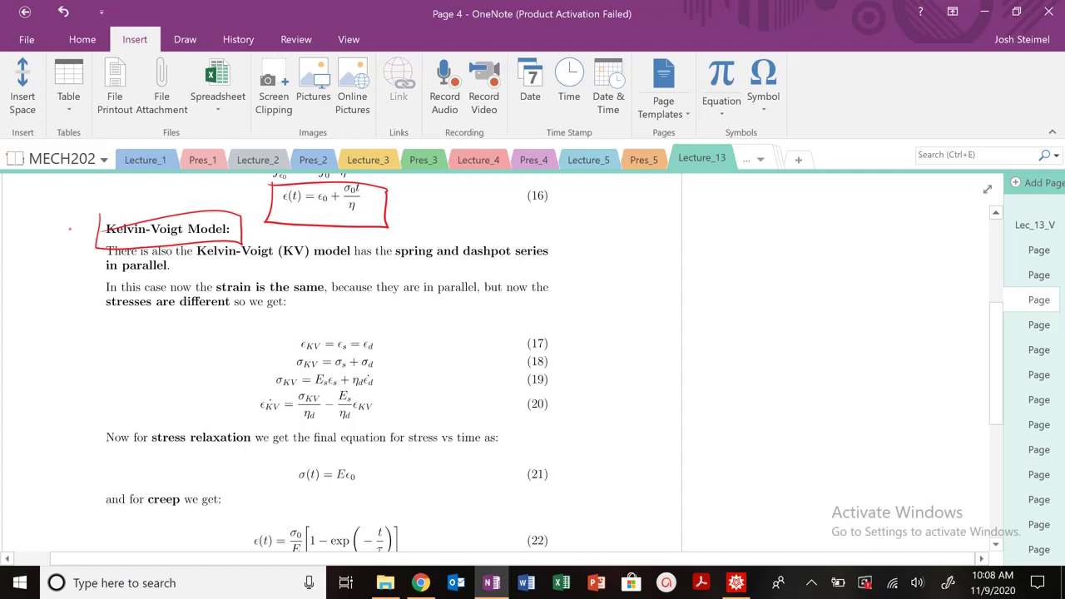
Sketch the parallel spring-and-dashpot Kelvin-Voigt model in red, then circle equation (17) and underline (18)
mouse_move(593, 265)
left_mouse_down()
mouse_move(654, 262)
mouse_move(743, 204)
mouse_move(747, 224)
left_mouse_up()
mouse_move(736, 193)
left_mouse_down()
mouse_move(746, 221)
mouse_move(762, 195)
mouse_move(763, 237)
left_mouse_up()
mouse_move(767, 205)
left_mouse_down()
mouse_move(760, 234)
mouse_move(804, 201)
mouse_move(832, 282)
left_mouse_up()
mouse_move(655, 258)
left_mouse_down()
mouse_move(655, 333)
mouse_move(771, 333)
mouse_move(889, 252)
mouse_move(879, 244)
left_mouse_up()
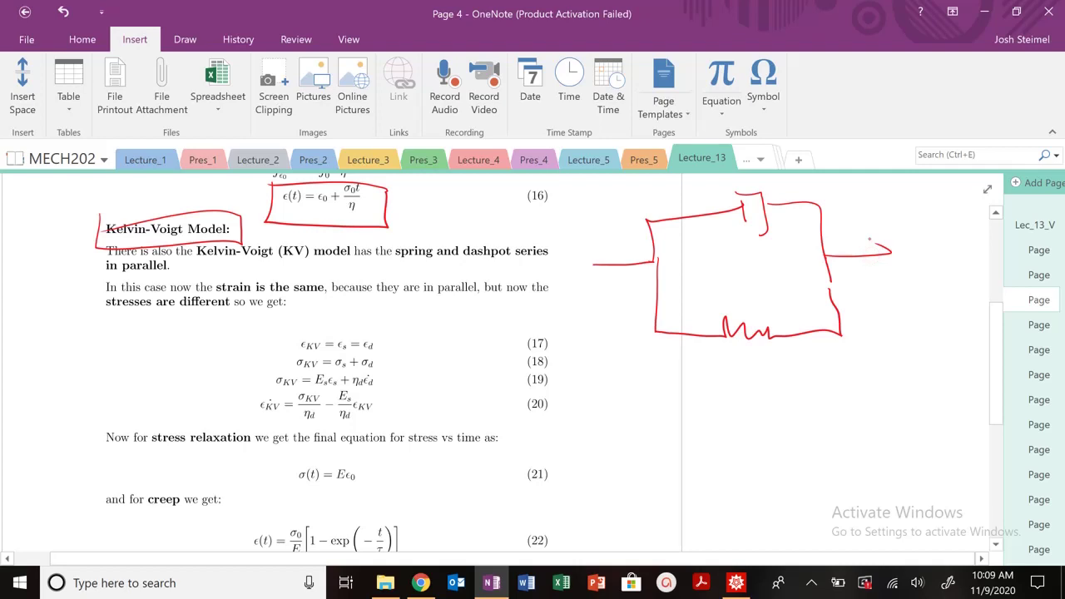
mouse_move(373, 333)
left_mouse_down()
mouse_move(324, 333)
mouse_move(278, 354)
mouse_move(363, 334)
left_mouse_up()
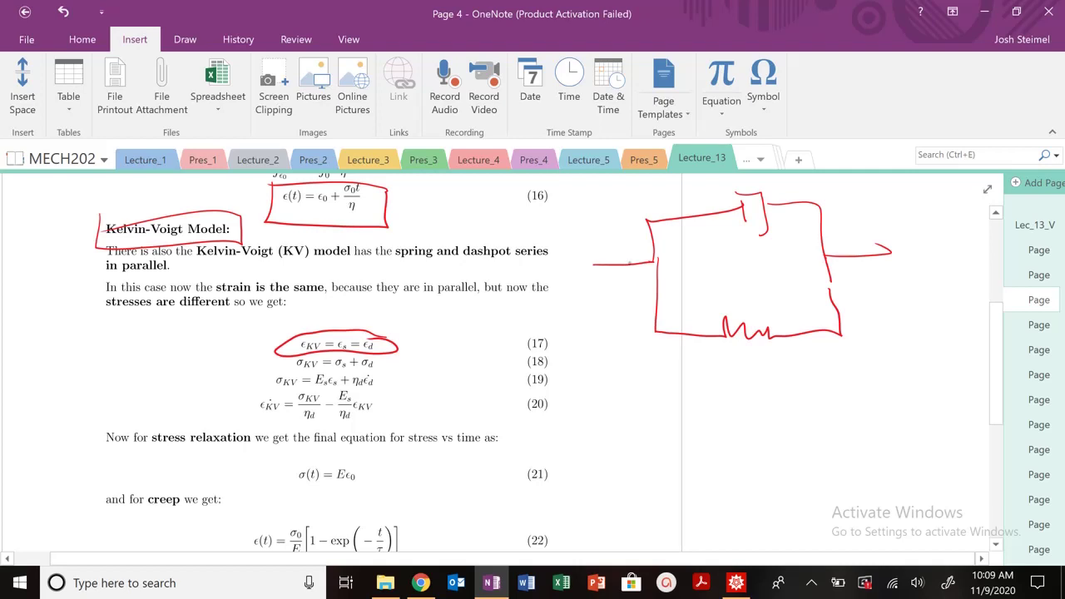
mouse_move(296, 372)
left_mouse_down()
mouse_move(371, 369)
mouse_move(303, 372)
left_mouse_up()
Write ε under 'strain is the same', underline equation (19), and box equation (20) in red
mouse_move(319, 303)
left_mouse_down()
mouse_move(309, 309)
mouse_move(319, 315)
left_mouse_up()
mouse_move(288, 393)
left_mouse_down()
mouse_move(273, 384)
mouse_move(374, 388)
left_mouse_up()
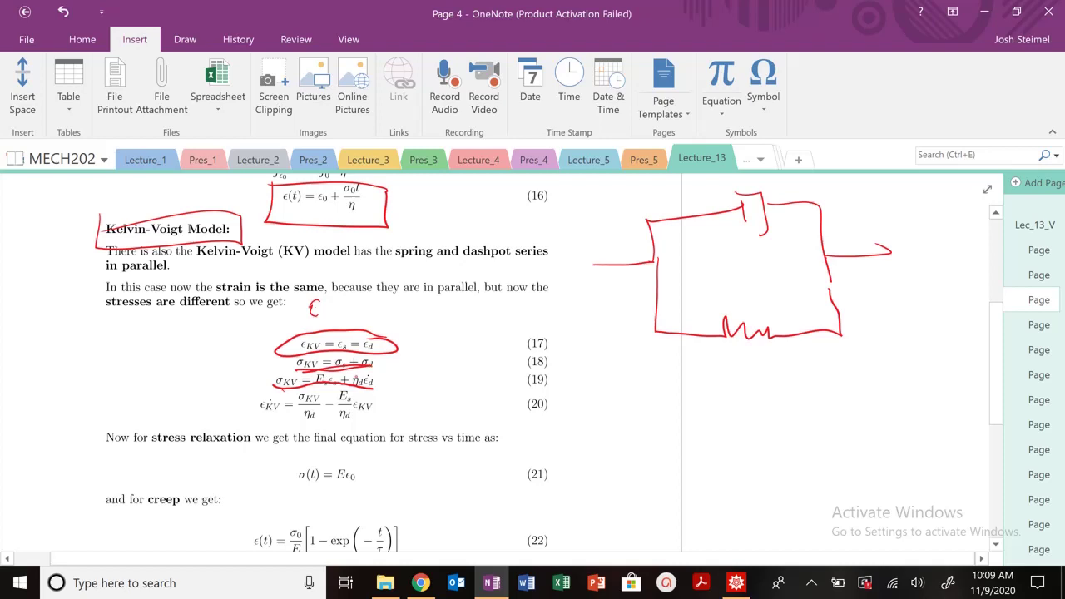
mouse_move(255, 388)
left_mouse_down()
mouse_move(251, 425)
mouse_move(376, 429)
mouse_move(325, 388)
mouse_move(249, 384)
mouse_move(253, 397)
left_mouse_up()
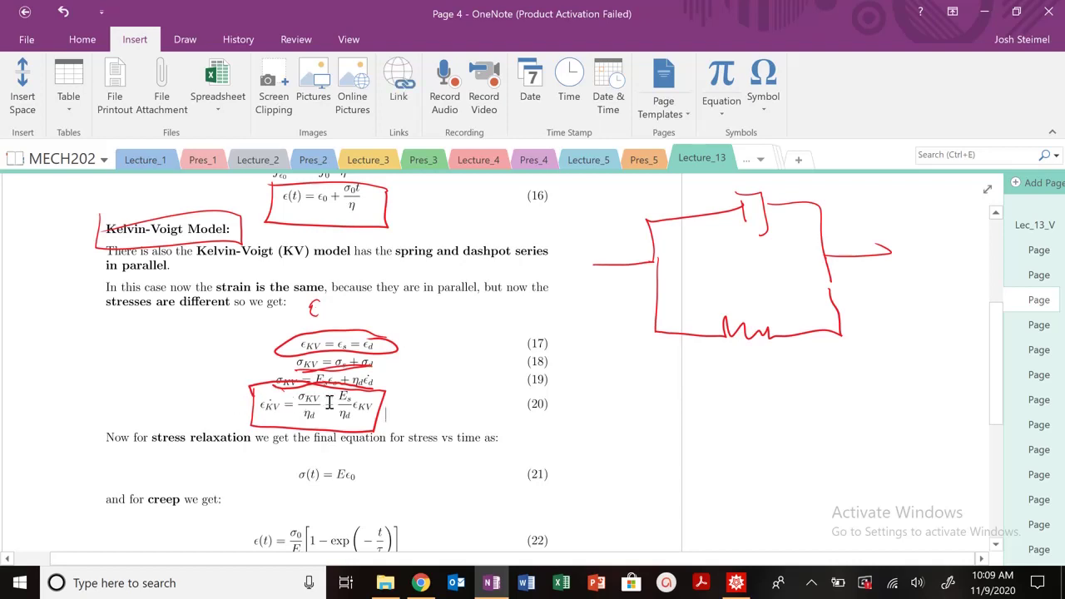
scroll(317, 398, "down", 1)
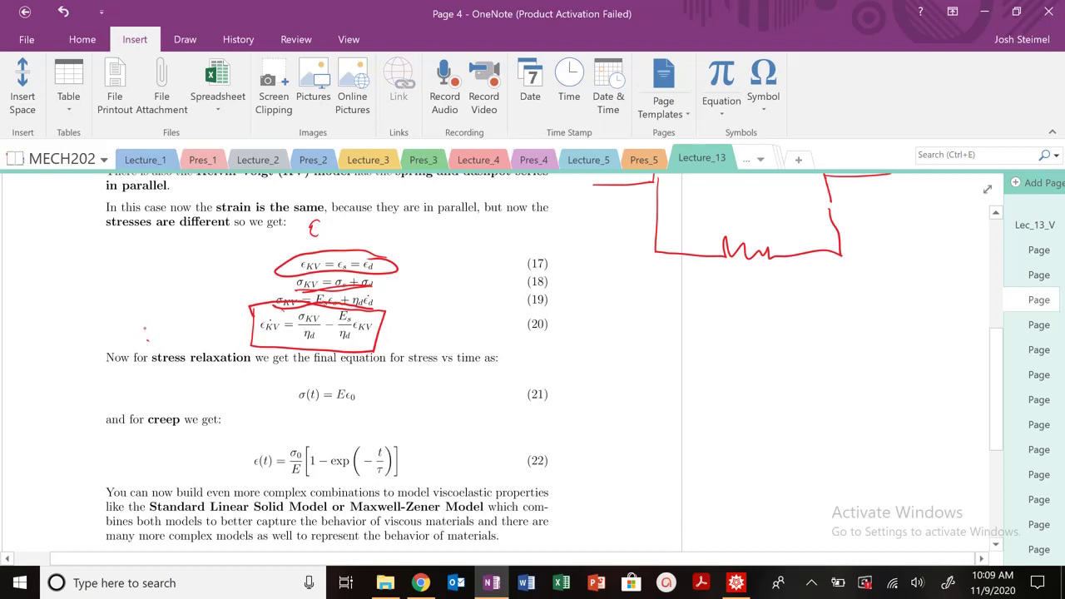
Handwrite σKV = Esεs + ηd ε̇d beside equations (19)–(20), with an arrow from (17)
mouse_move(389, 263)
left_mouse_down()
mouse_move(420, 250)
mouse_move(393, 283)
left_mouse_up()
mouse_move(612, 303)
left_mouse_down()
mouse_move(624, 340)
mouse_move(637, 342)
left_mouse_up()
mouse_move(640, 317)
left_mouse_down()
mouse_move(651, 337)
mouse_move(659, 315)
left_mouse_up()
left_click_drag(668, 309, 698, 321)
left_click_drag(698, 298, 709, 310)
mouse_move(698, 322)
left_mouse_down()
mouse_move(707, 316)
mouse_move(743, 315)
mouse_move(715, 328)
mouse_move(759, 312)
mouse_move(715, 329)
mouse_move(764, 310)
left_mouse_up()
left_click(738, 310)
mouse_move(767, 308)
left_mouse_down()
mouse_move(782, 331)
mouse_move(799, 333)
mouse_move(784, 336)
left_mouse_up()
mouse_move(817, 309)
left_mouse_down()
mouse_move(829, 302)
mouse_move(828, 330)
mouse_move(846, 328)
left_mouse_up()
left_click(817, 290)
left_click_drag(373, 254, 657, 284)
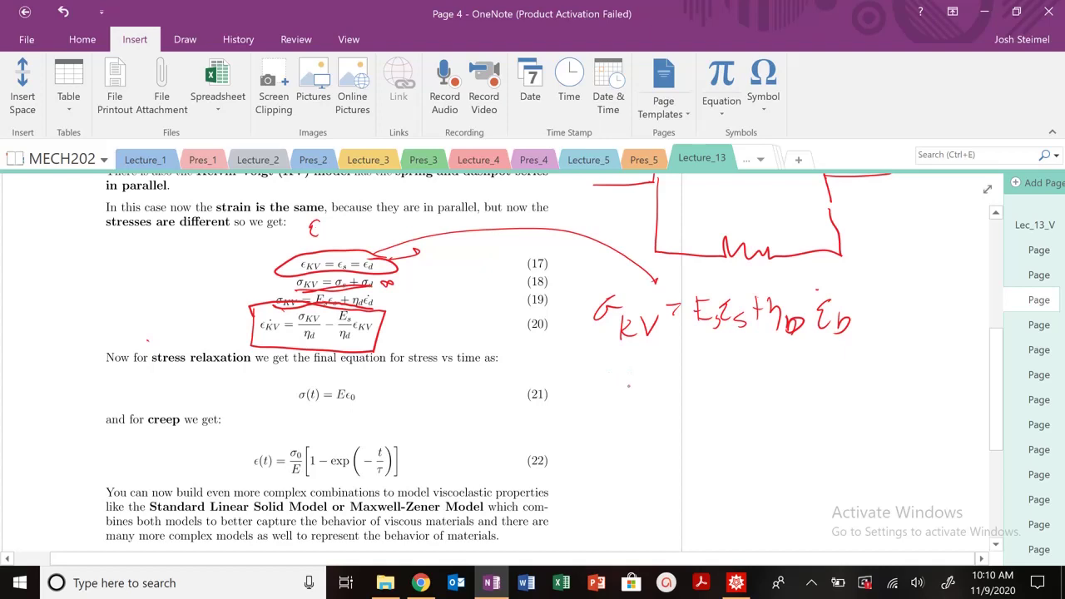
Write the strain-rate equation ε̇KV = σKV/ηd − (Es/ηd)εKV below it, circling the εs term
mouse_move(631, 376)
left_mouse_down()
mouse_move(658, 392)
mouse_move(638, 412)
left_mouse_up()
left_click(621, 364)
mouse_move(653, 388)
left_mouse_down()
mouse_move(655, 408)
mouse_move(694, 381)
left_mouse_up()
left_click_drag(687, 389, 694, 389)
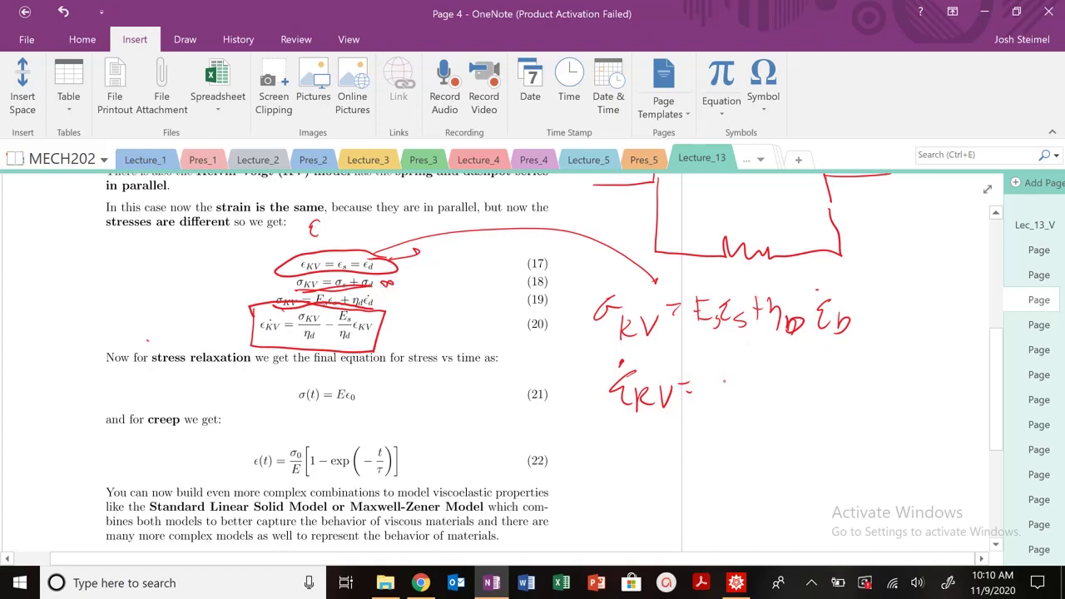
mouse_move(729, 363)
left_mouse_down()
mouse_move(749, 359)
mouse_move(757, 384)
mouse_move(786, 363)
left_mouse_up()
mouse_move(698, 403)
left_mouse_down()
mouse_move(771, 400)
mouse_move(742, 446)
mouse_move(763, 431)
mouse_move(757, 454)
left_mouse_up()
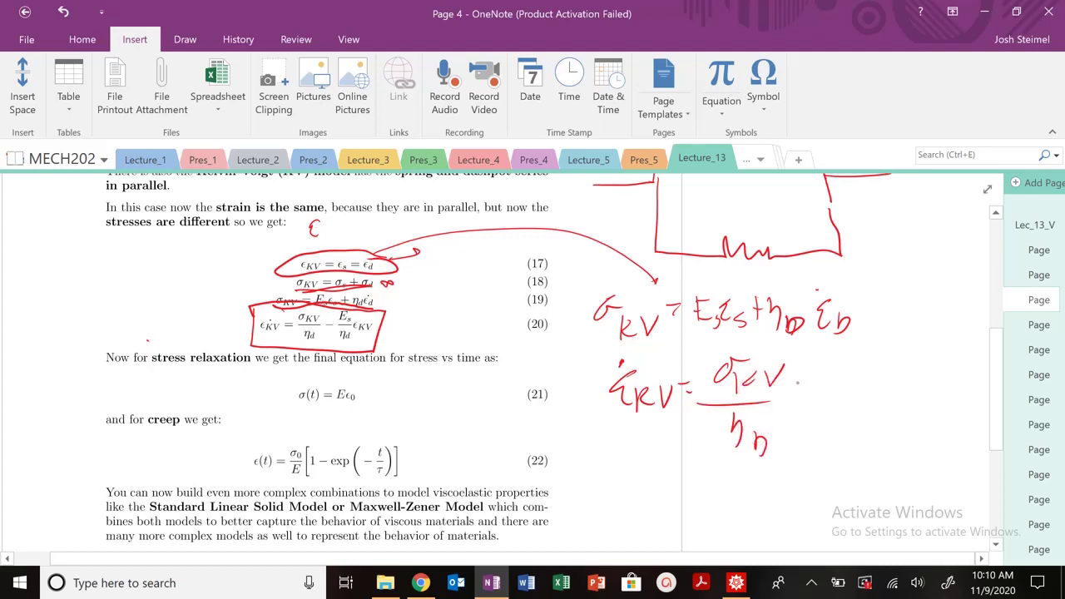
left_click_drag(786, 387, 826, 393)
mouse_move(823, 366)
left_mouse_down()
mouse_move(846, 365)
mouse_move(841, 391)
mouse_move(849, 381)
mouse_move(869, 399)
mouse_move(845, 454)
mouse_move(871, 450)
left_mouse_up()
left_click_drag(905, 368, 907, 399)
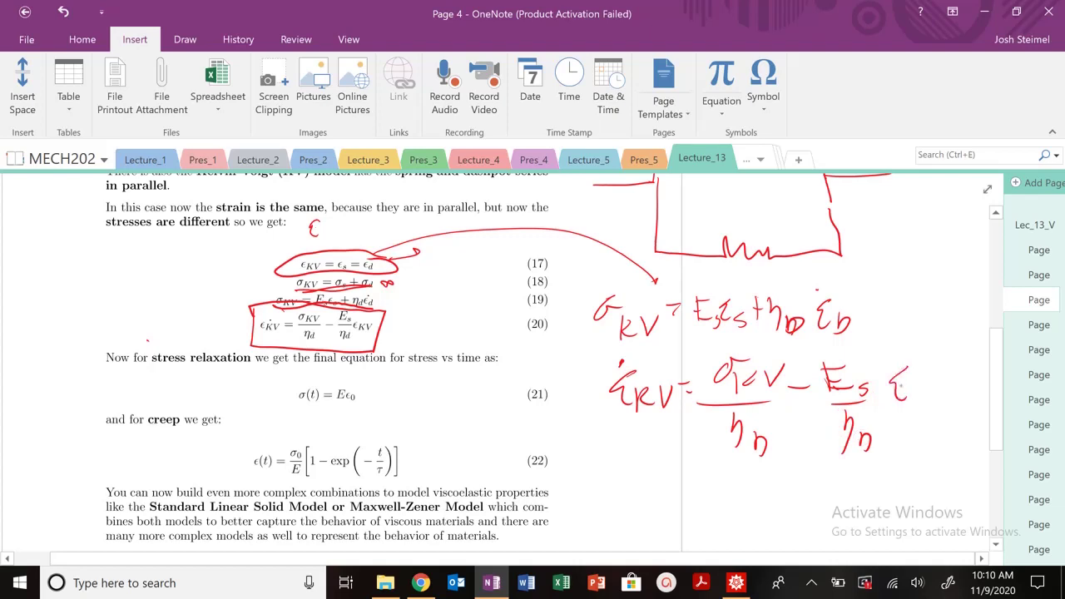
mouse_move(735, 285)
left_mouse_down()
mouse_move(724, 290)
mouse_move(734, 330)
left_mouse_up()
mouse_move(912, 386)
left_mouse_down()
mouse_move(916, 411)
mouse_move(925, 398)
left_mouse_up()
mouse_move(942, 372)
left_mouse_down()
mouse_move(957, 370)
mouse_move(953, 404)
left_mouse_up()
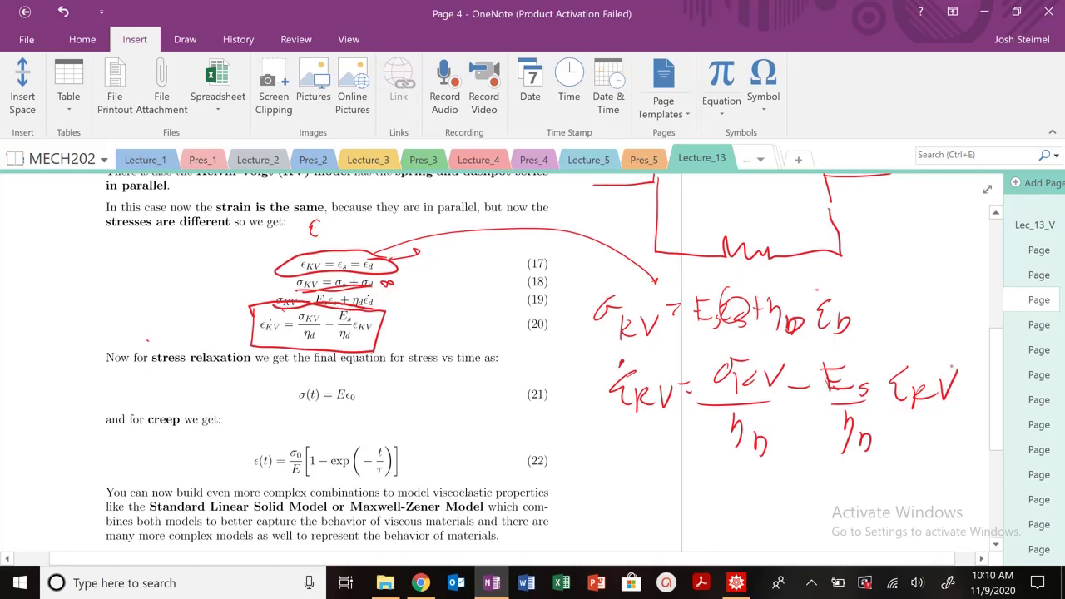
scroll(604, 340, "down", 2)
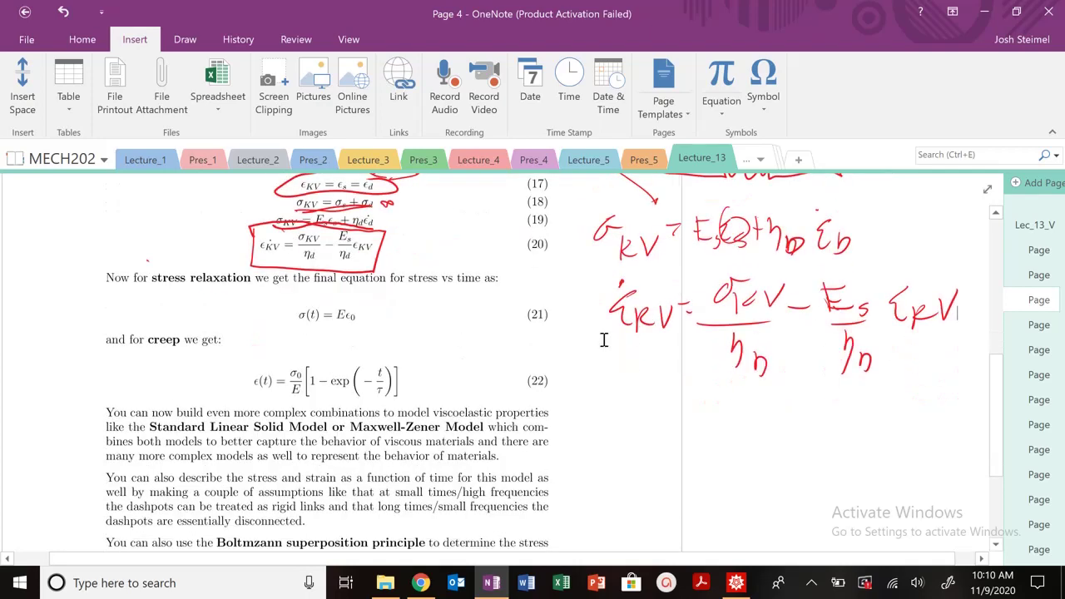
Underline 'stress relaxation' and write the constant-strain condition ε = ε0
left_click_drag(151, 285, 218, 286)
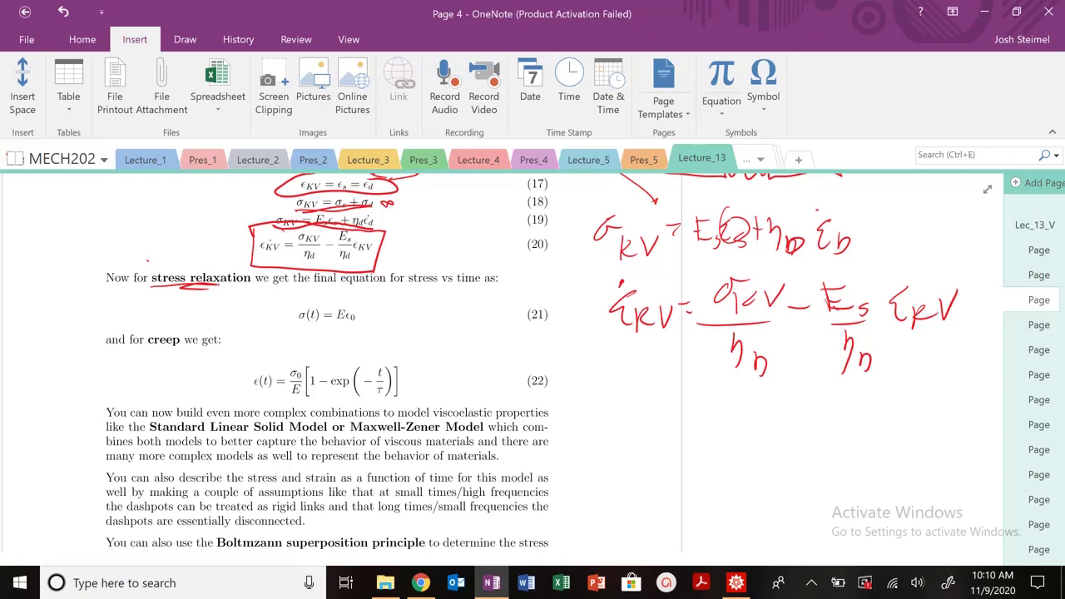
mouse_move(480, 288)
left_mouse_down()
mouse_move(480, 303)
mouse_move(499, 292)
left_mouse_up()
left_click_drag(485, 298, 518, 297)
left_click_drag(532, 288, 532, 289)
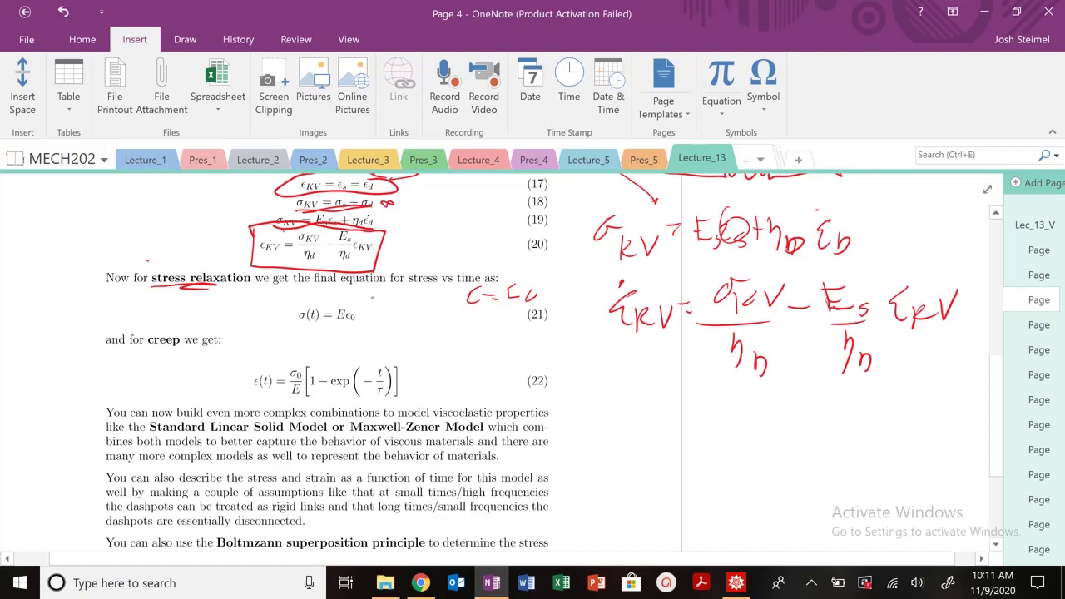
Write 0 = σKV/η − Esε0/η and conclude σ = Eε0 beside equation (21)
mouse_move(66, 298)
left_mouse_down()
mouse_move(102, 314)
mouse_move(150, 289)
mouse_move(168, 316)
left_mouse_up()
mouse_move(130, 319)
left_mouse_down()
mouse_move(146, 347)
mouse_move(216, 304)
mouse_move(232, 326)
mouse_move(230, 366)
left_mouse_up()
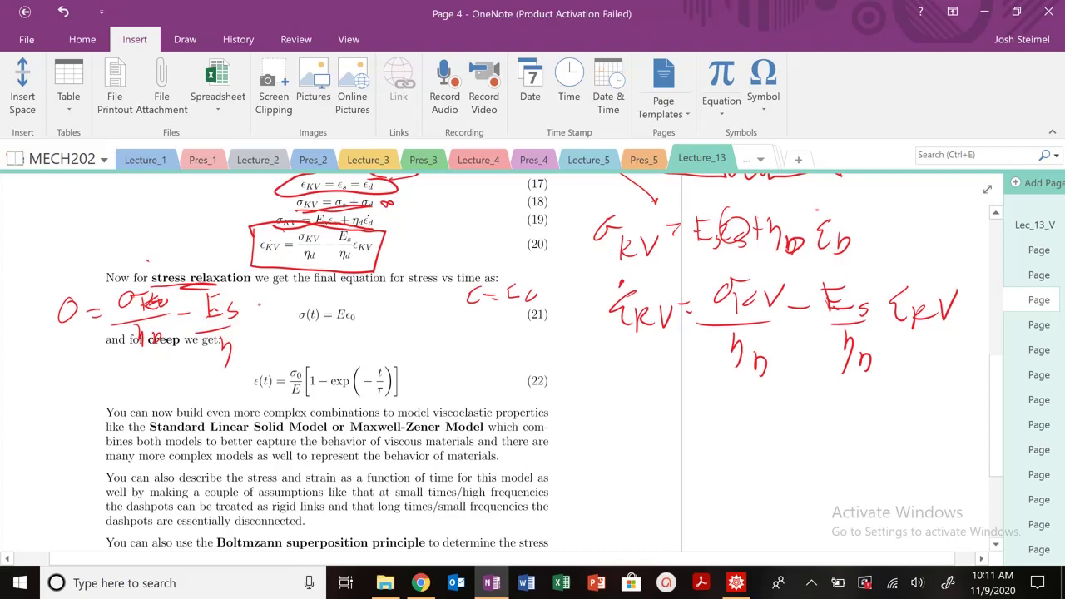
mouse_move(257, 310)
left_mouse_down()
mouse_move(246, 325)
mouse_move(275, 318)
left_mouse_up()
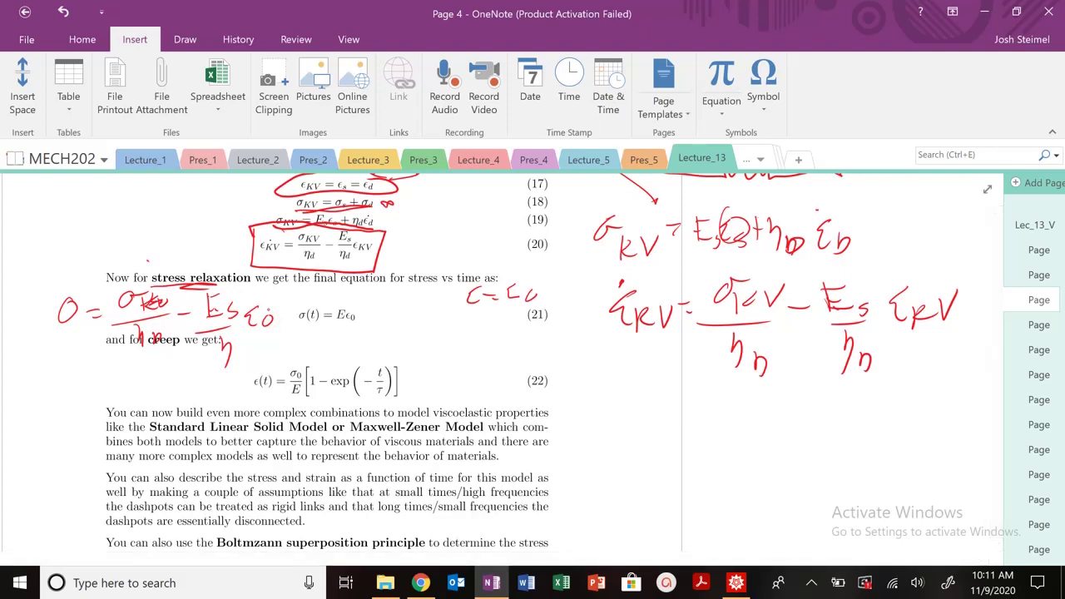
left_click_drag(391, 329, 425, 336)
mouse_move(443, 323)
left_mouse_down()
mouse_move(444, 348)
mouse_move(458, 322)
mouse_move(459, 347)
mouse_move(490, 343)
left_mouse_up()
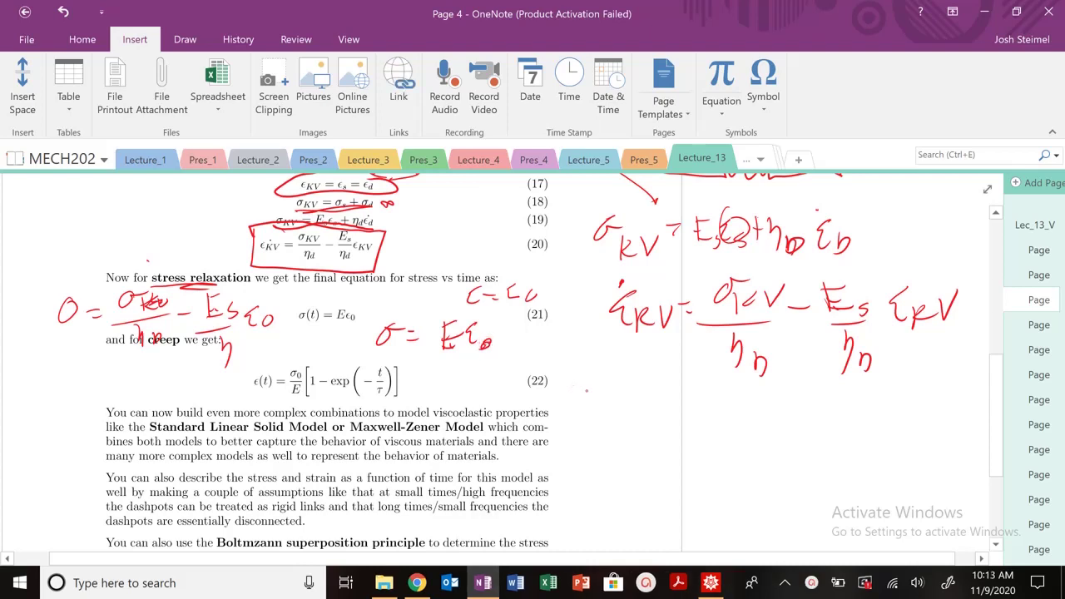
Sketch σ(t) versus t axes with a flat stress line labelled σ = Eε0
mouse_move(590, 391)
left_mouse_down()
mouse_move(605, 433)
mouse_move(631, 428)
left_mouse_up()
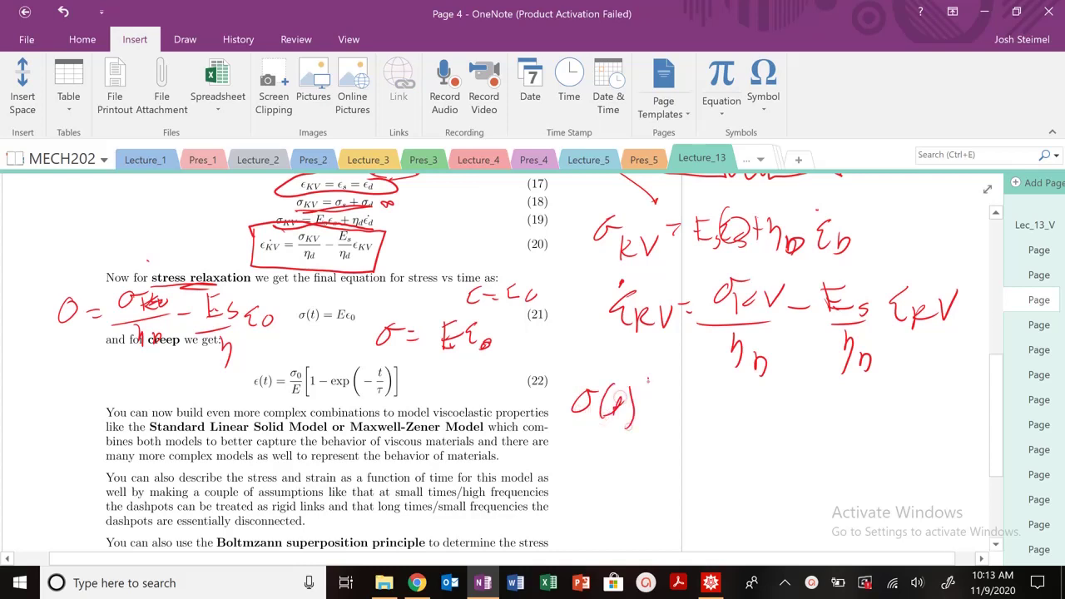
mouse_move(654, 379)
left_mouse_down()
mouse_move(830, 470)
mouse_move(799, 499)
mouse_move(830, 483)
left_mouse_up()
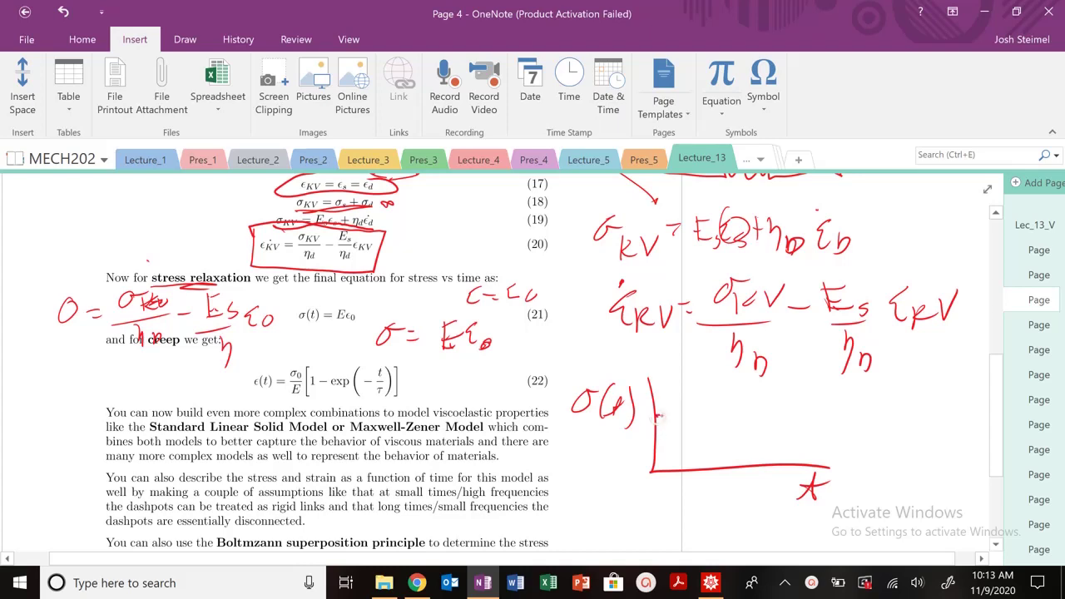
left_click_drag(654, 422, 787, 414)
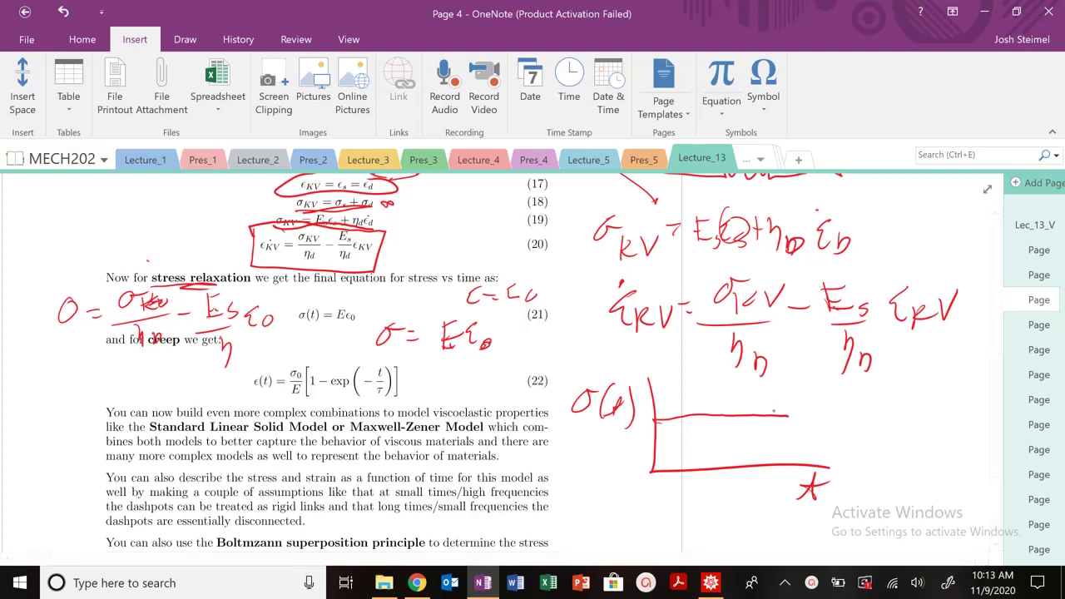
mouse_move(623, 425)
left_mouse_down()
mouse_move(626, 446)
mouse_move(638, 423)
mouse_move(649, 440)
mouse_move(641, 426)
mouse_move(622, 440)
mouse_move(633, 434)
left_mouse_up()
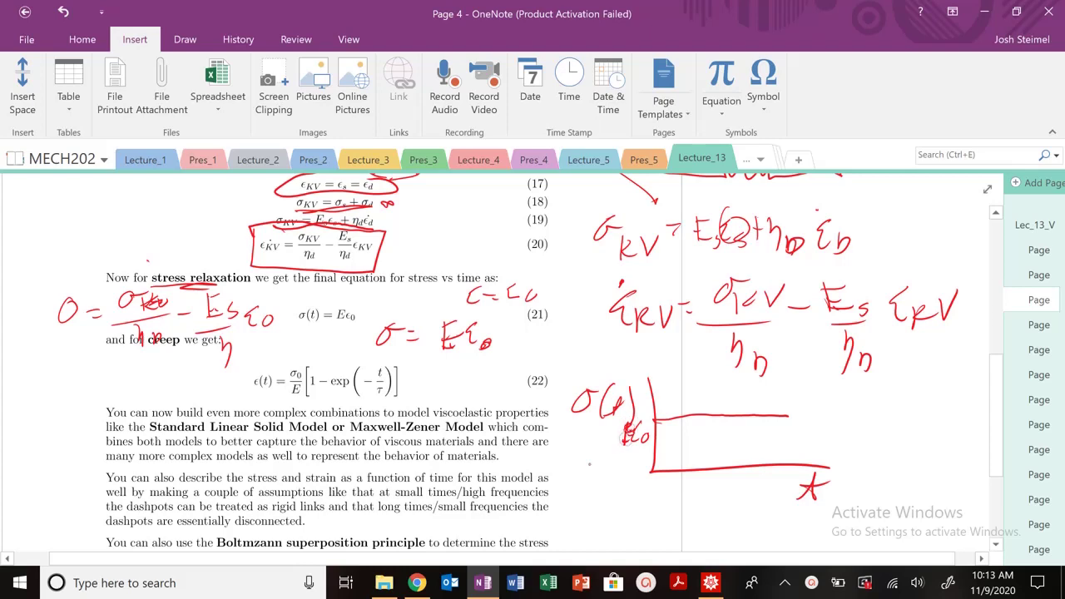
mouse_move(581, 468)
left_mouse_down()
mouse_move(569, 488)
mouse_move(577, 476)
mouse_move(586, 489)
mouse_move(616, 490)
mouse_move(631, 466)
mouse_move(632, 489)
left_mouse_up()
left_click_drag(644, 481, 654, 490)
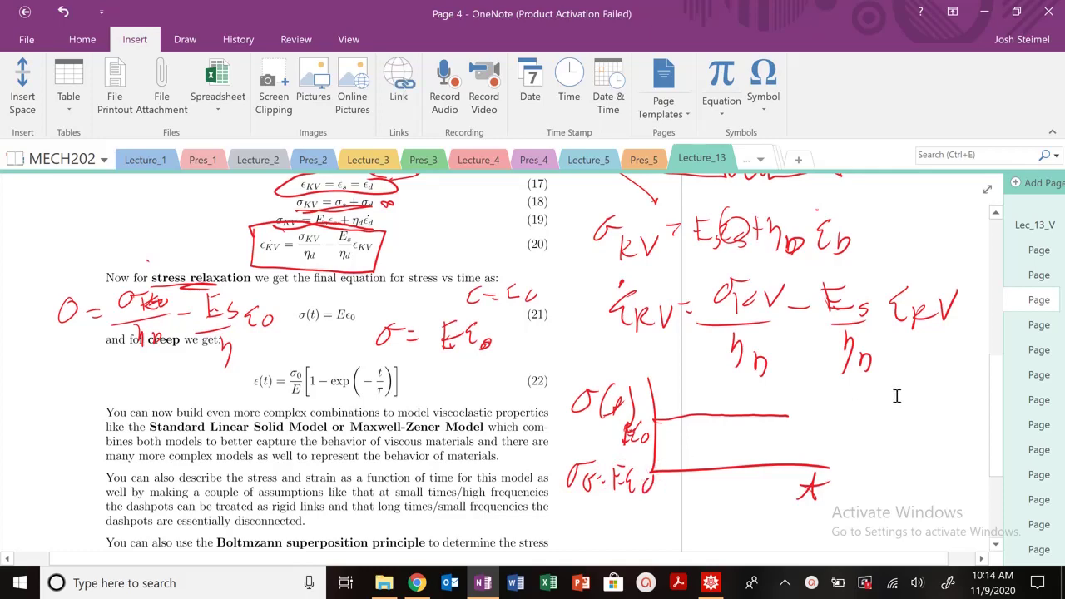
Glance at Pages 3 and 5, then return to Page 4's Kelvin-Voigt notes
left_click(1037, 276)
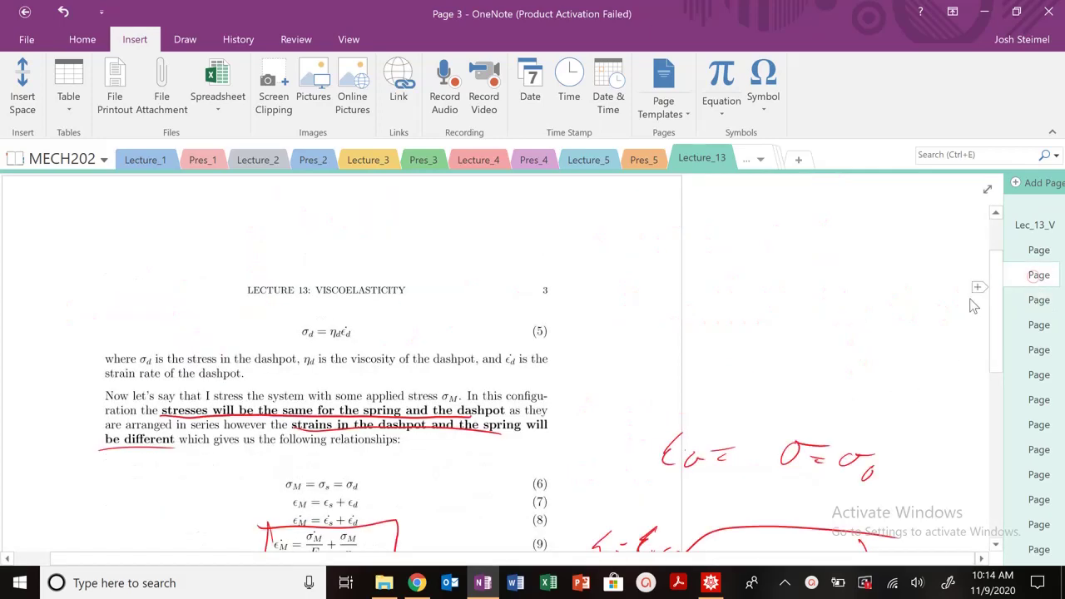
scroll(944, 317, "down", 4)
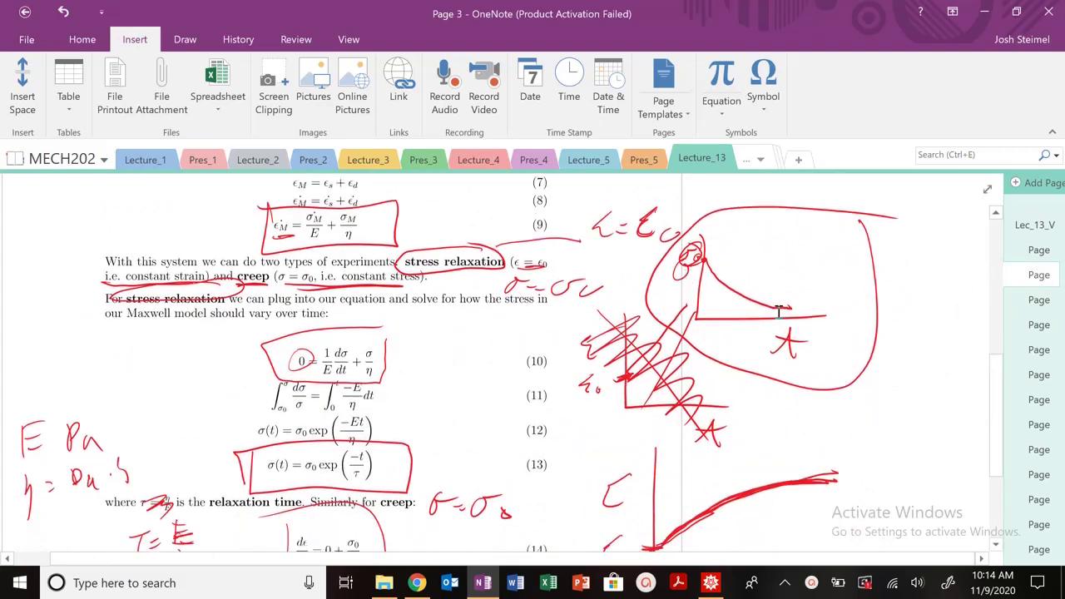
left_click(1037, 331)
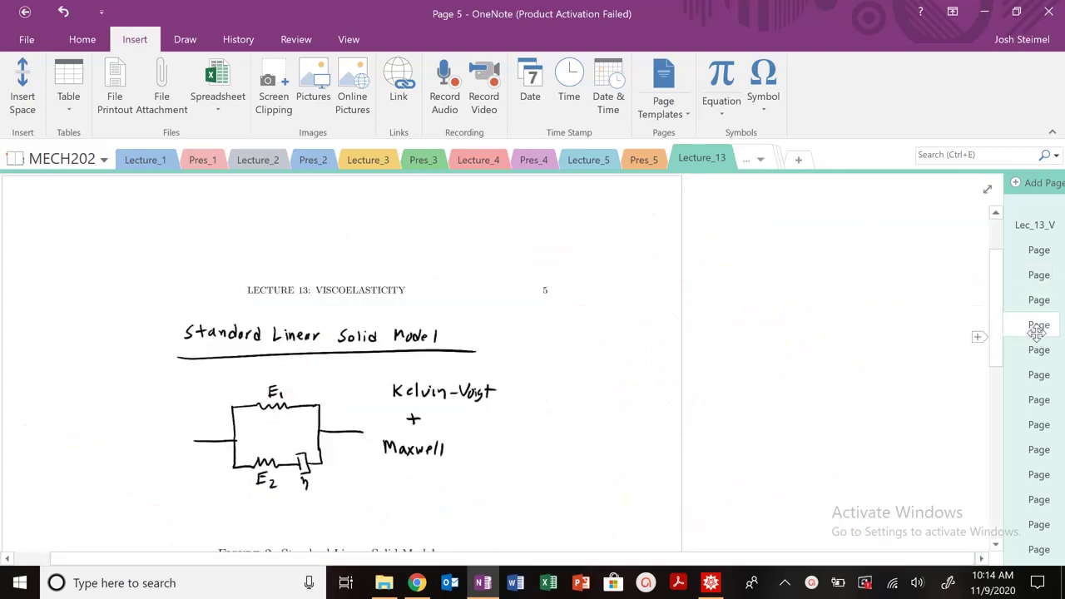
left_click(1039, 299)
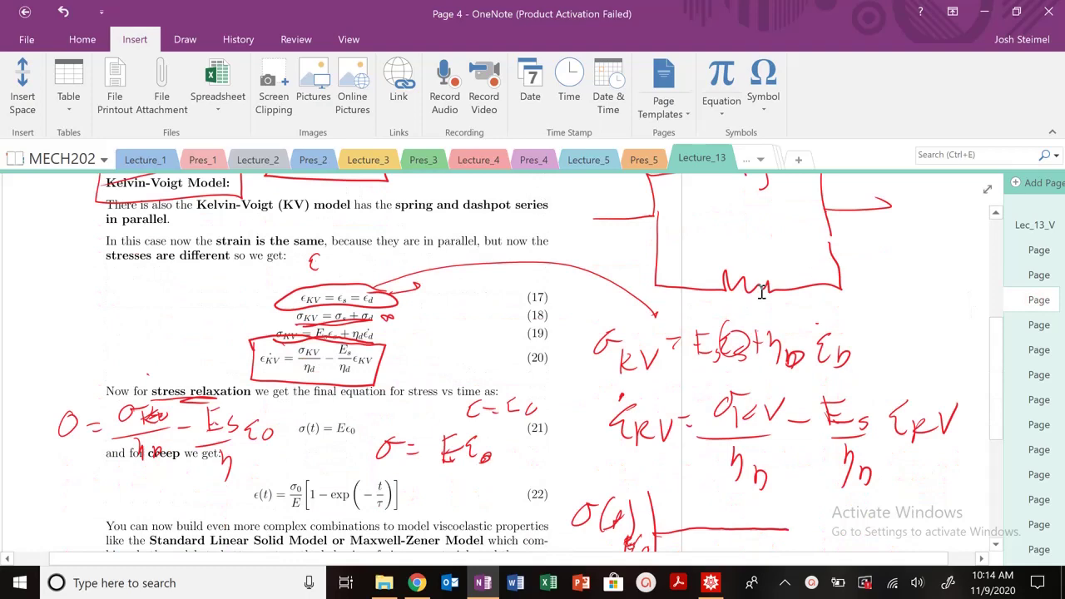
scroll(761, 292, "down", 1)
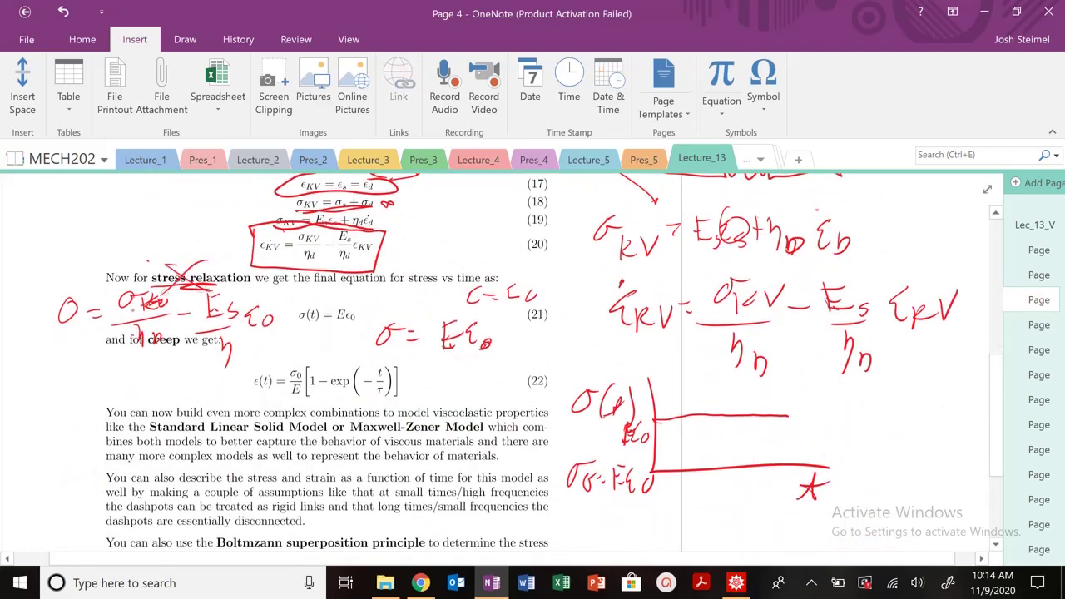
Cross out the σ(t) versus t sketch with a red X
left_click_drag(634, 374, 724, 479)
left_click_drag(734, 384, 655, 451)
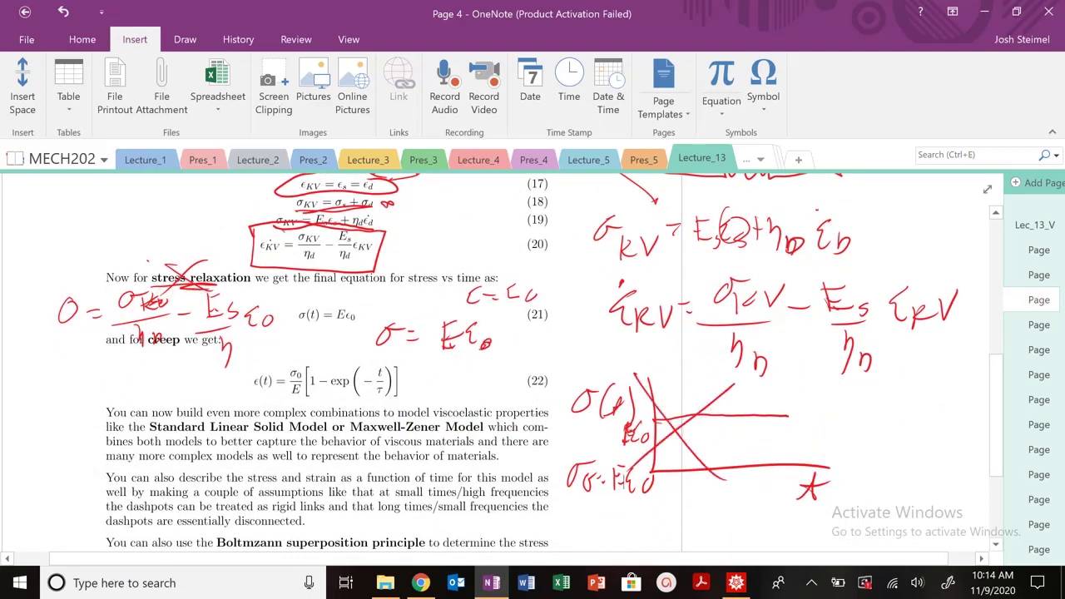
scroll(641, 416, "up", 1)
scroll(653, 405, "down", 1)
scroll(666, 441, "down", 2)
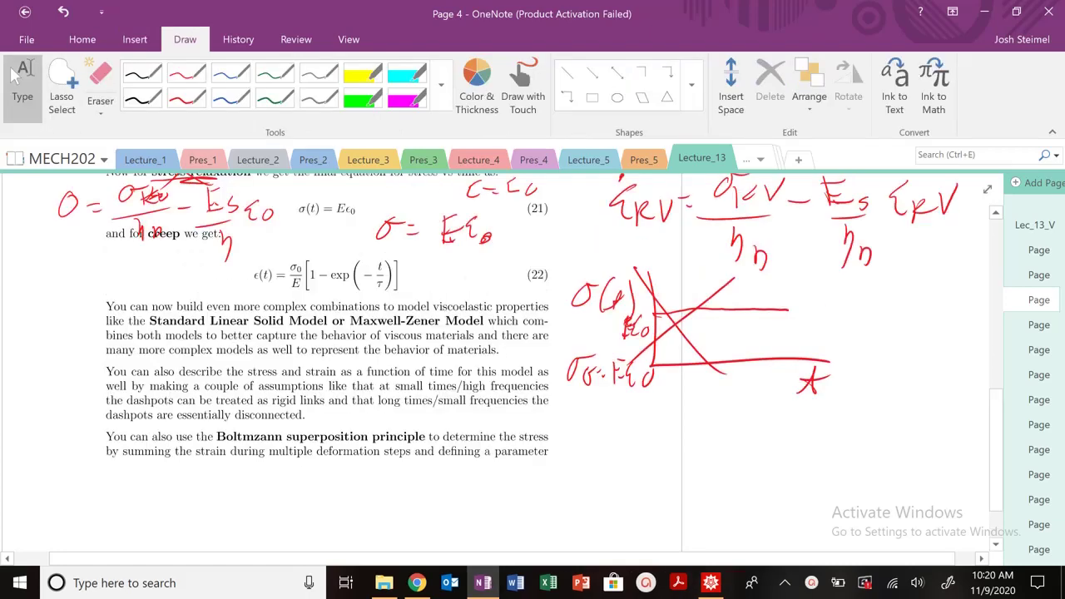
Switch back to the red pen and box creep equation (22)
left_click(100, 92)
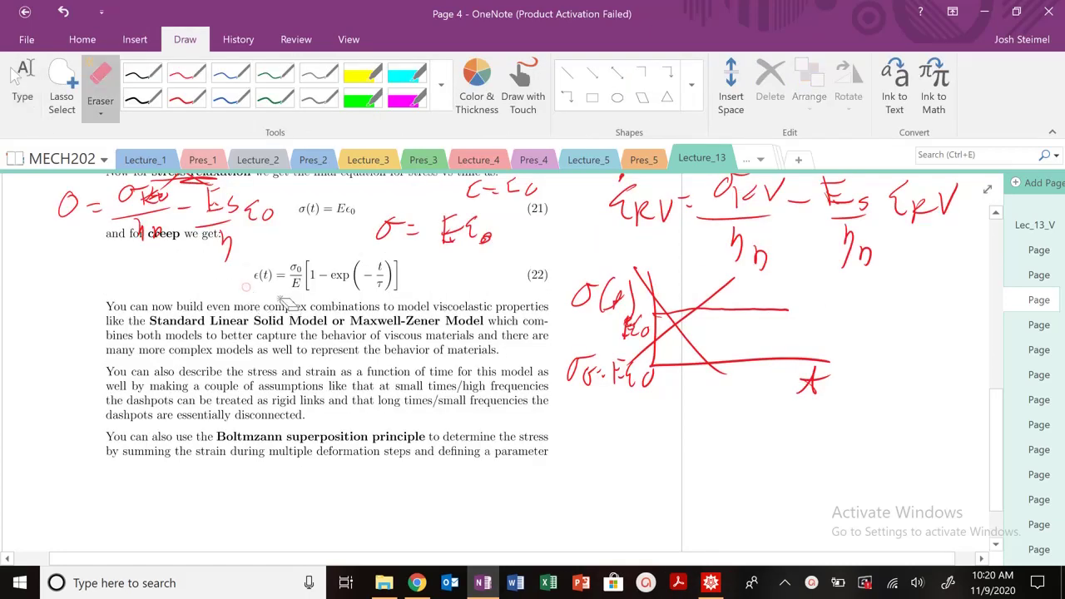
left_click(187, 99)
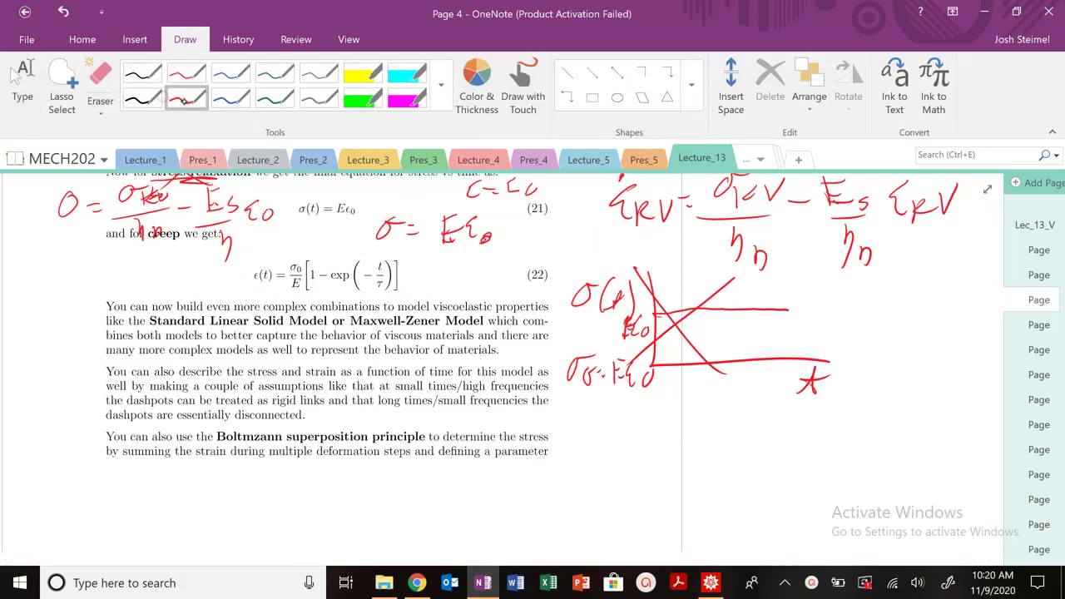
mouse_move(244, 250)
left_mouse_down()
mouse_move(240, 293)
mouse_move(410, 255)
mouse_move(238, 256)
left_mouse_up()
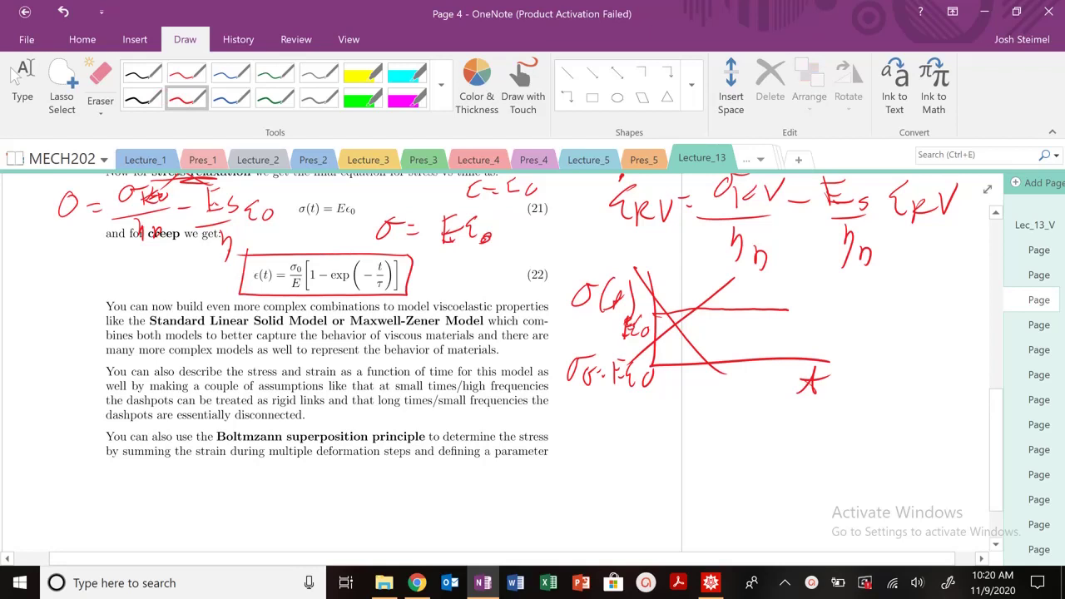
Sketch ε(t) versus t axes with a creep curve rising toward a limit marked σ0/E
mouse_move(626, 424)
left_mouse_down()
mouse_move(621, 451)
mouse_move(658, 451)
mouse_move(673, 436)
mouse_move(686, 458)
left_mouse_up()
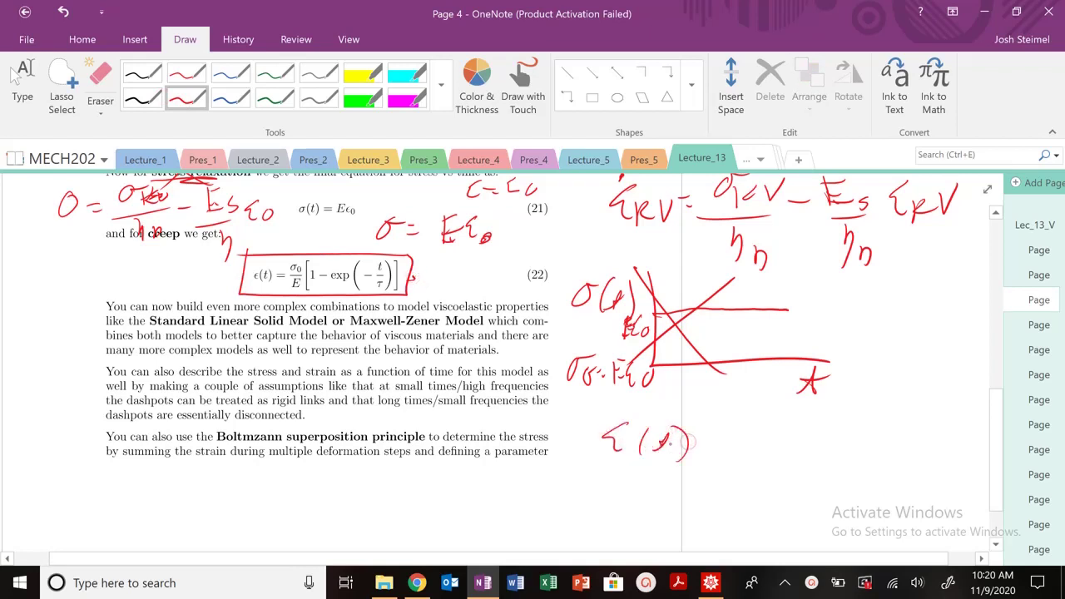
mouse_move(719, 413)
left_mouse_down()
mouse_move(719, 511)
mouse_move(903, 497)
mouse_move(877, 521)
mouse_move(891, 505)
left_mouse_up()
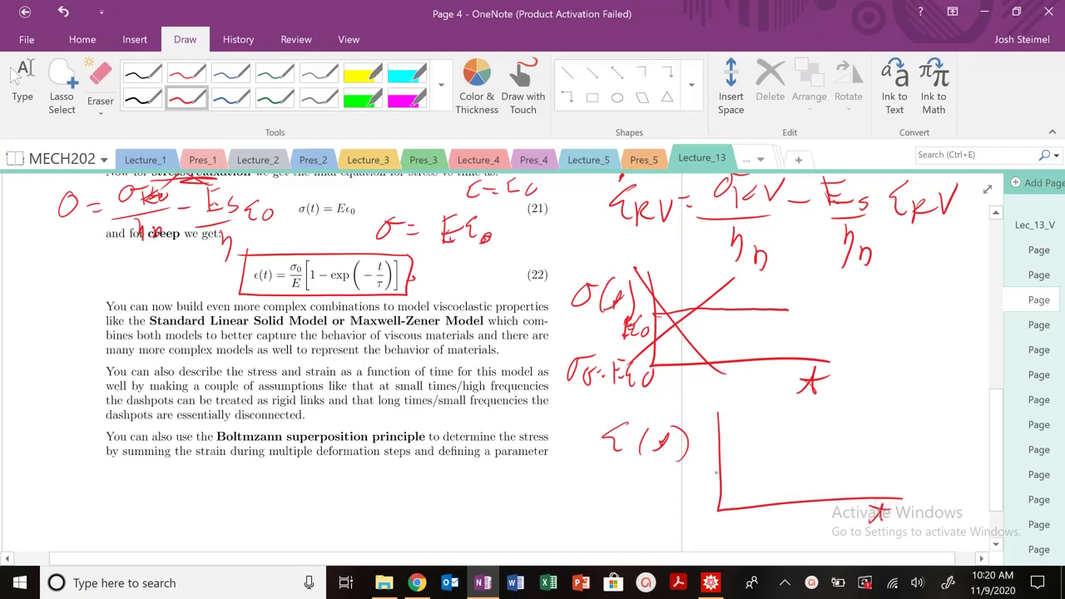
left_click_drag(714, 499, 725, 504)
mouse_move(722, 506)
left_mouse_down()
mouse_move(785, 449)
mouse_move(855, 436)
left_mouse_up()
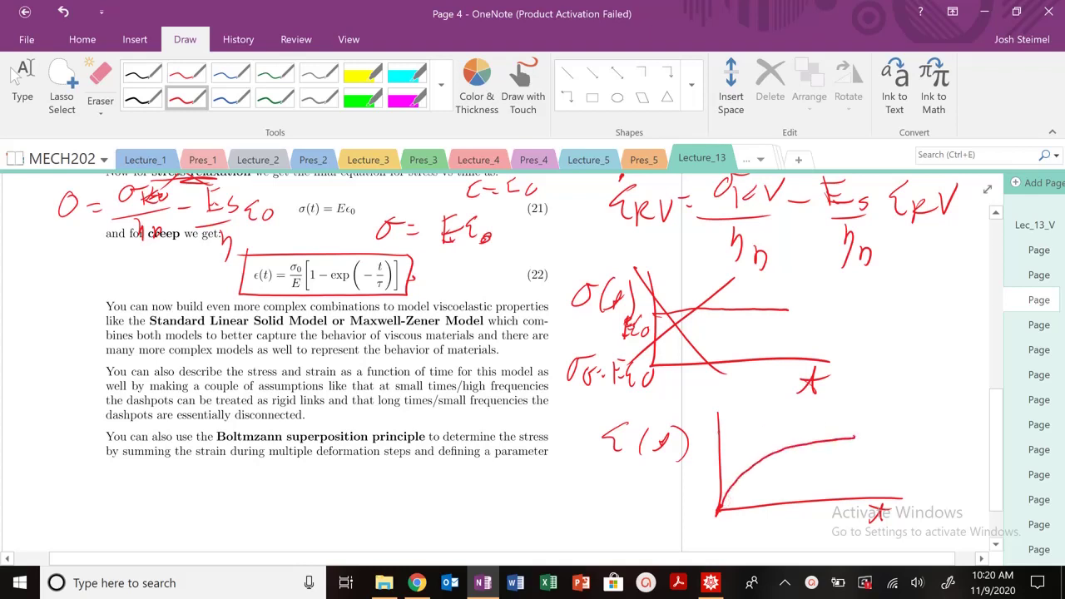
left_click_drag(710, 439, 733, 437)
mouse_move(684, 400)
left_mouse_down()
mouse_move(708, 412)
mouse_move(693, 430)
mouse_move(710, 427)
left_mouse_up()
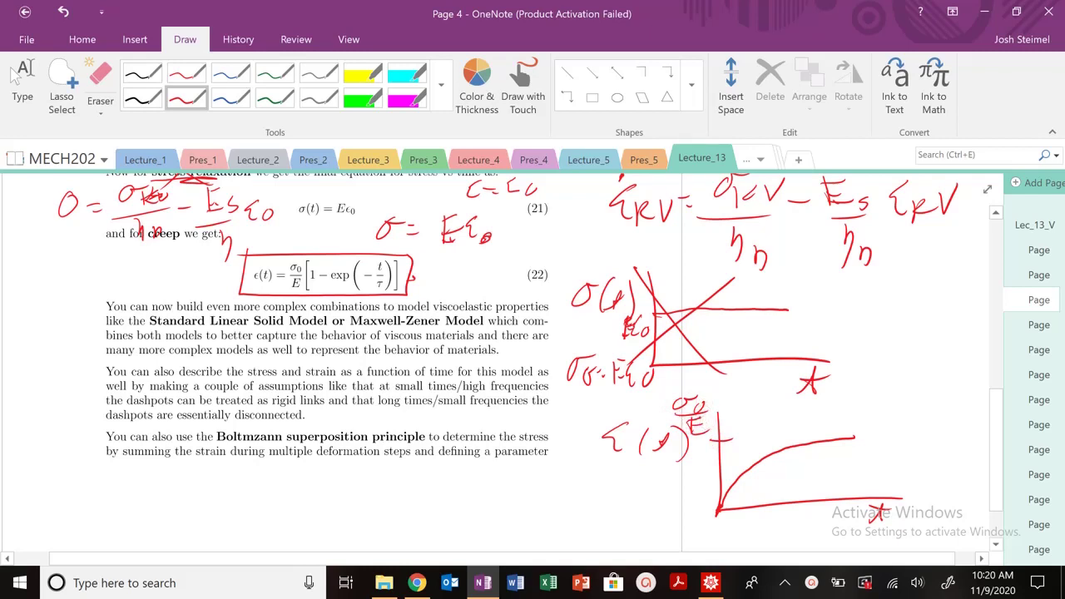
left_click(22, 83)
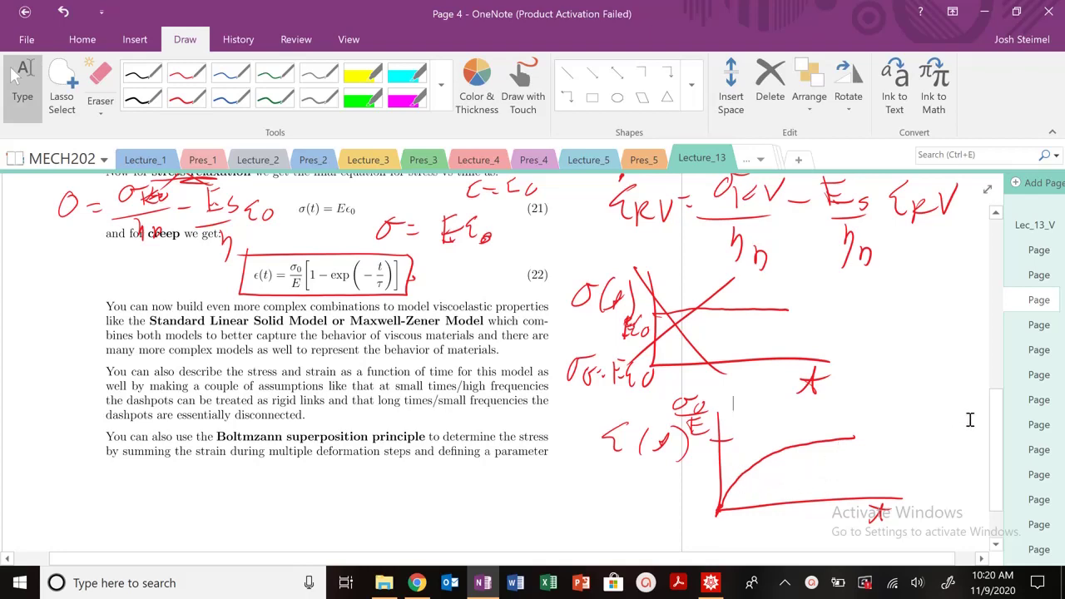
scroll(995, 325, "up", 3)
Look over Page 3 and Page 2 with the Maxwell and Voigt figure
left_click(1051, 276)
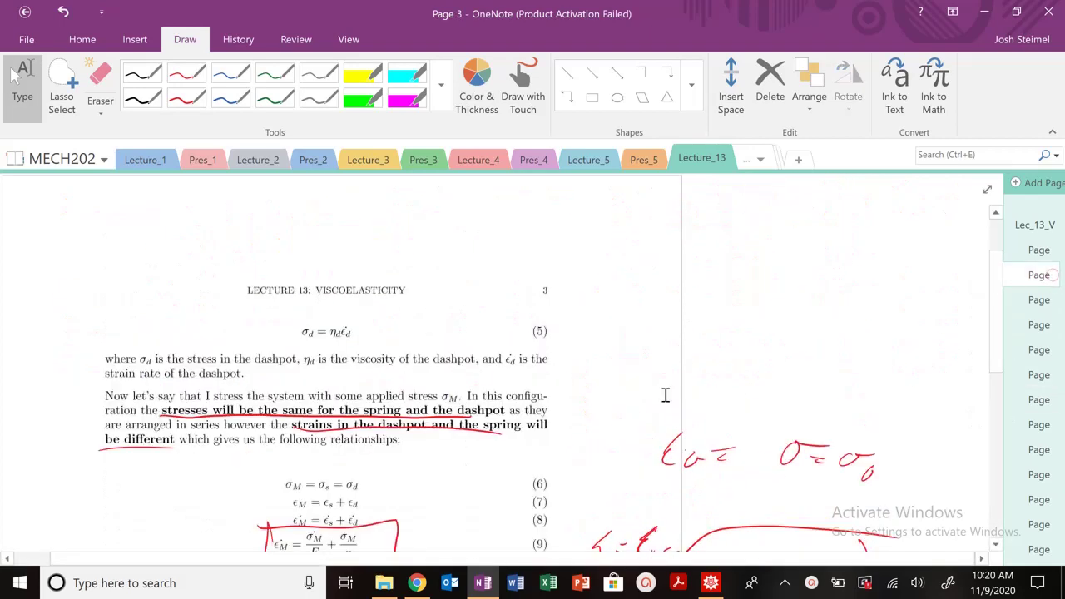
scroll(665, 397, "down", 8)
scroll(506, 387, "up", 3)
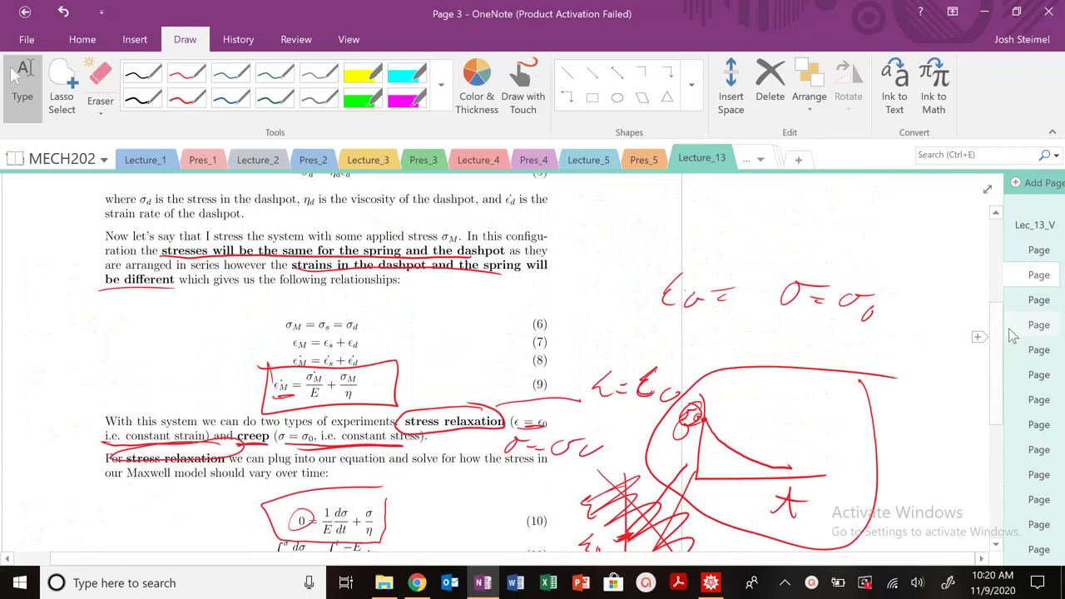
left_click(1028, 250)
scroll(477, 400, "down", 8)
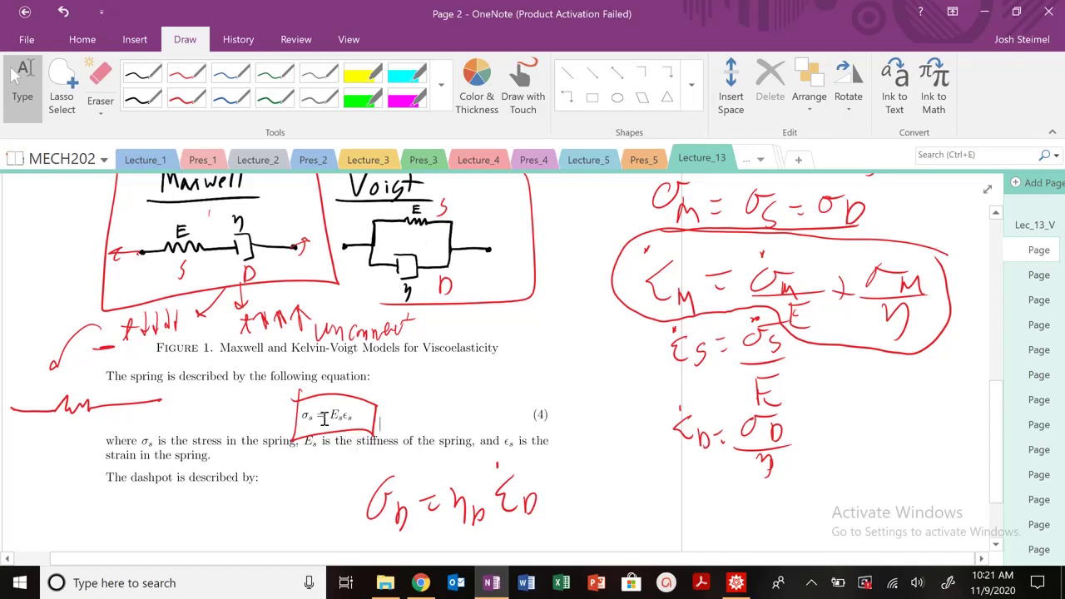
Flip through Pages 3, 4, 6 and 5, then settle back on Page 4
left_click(1041, 283)
left_click(1040, 301)
left_click(1038, 347)
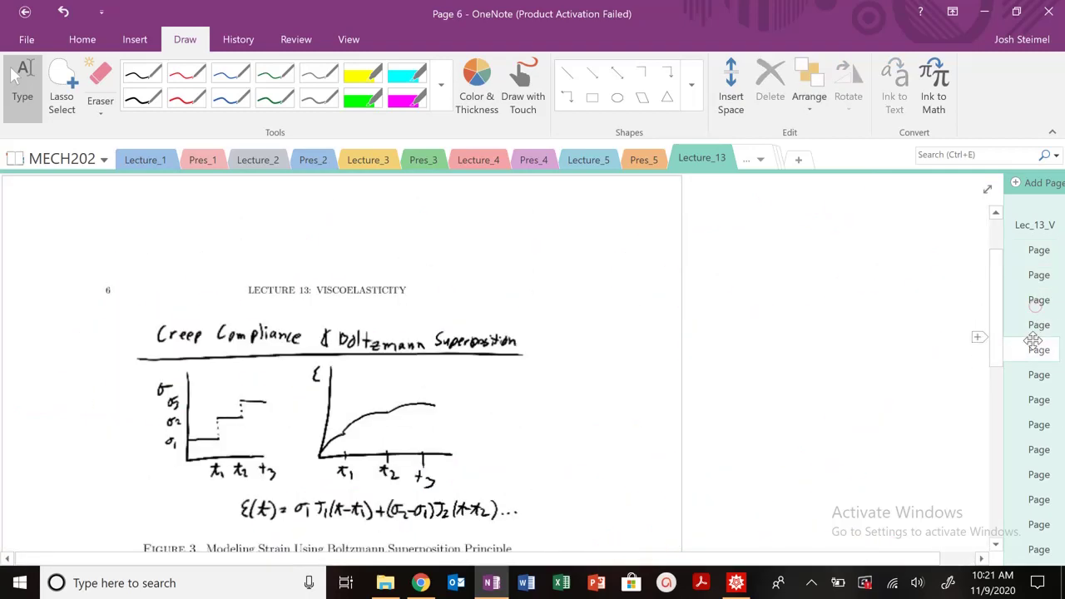
left_click(1036, 329)
scroll(849, 350, "down", 5)
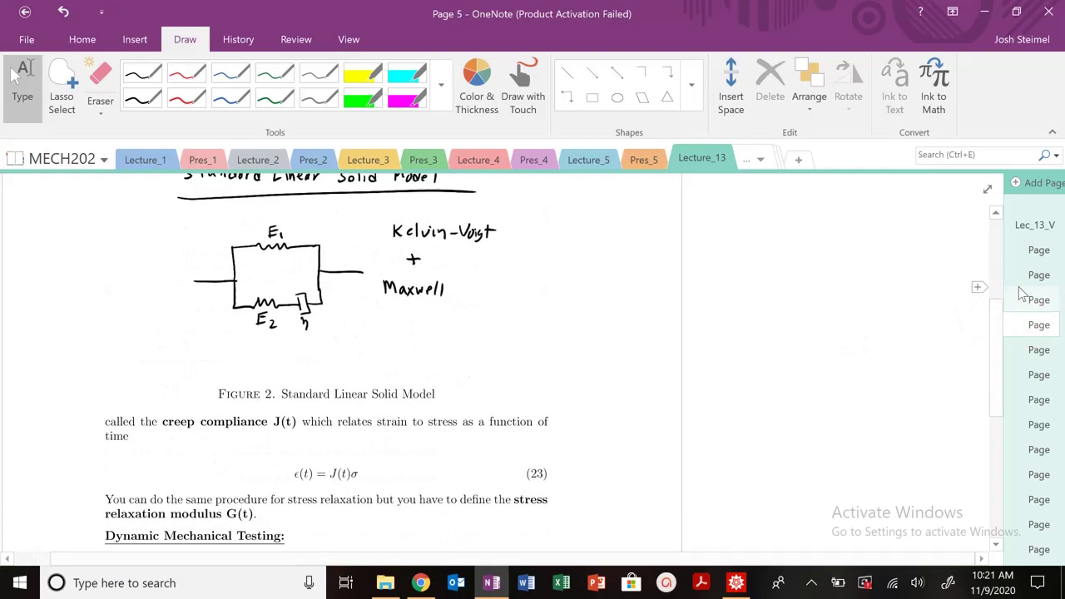
left_click(1019, 293)
scroll(883, 333, "down", 6)
Write σ0/E = ε in red beneath the creep graph
scroll(788, 297, "up", 3)
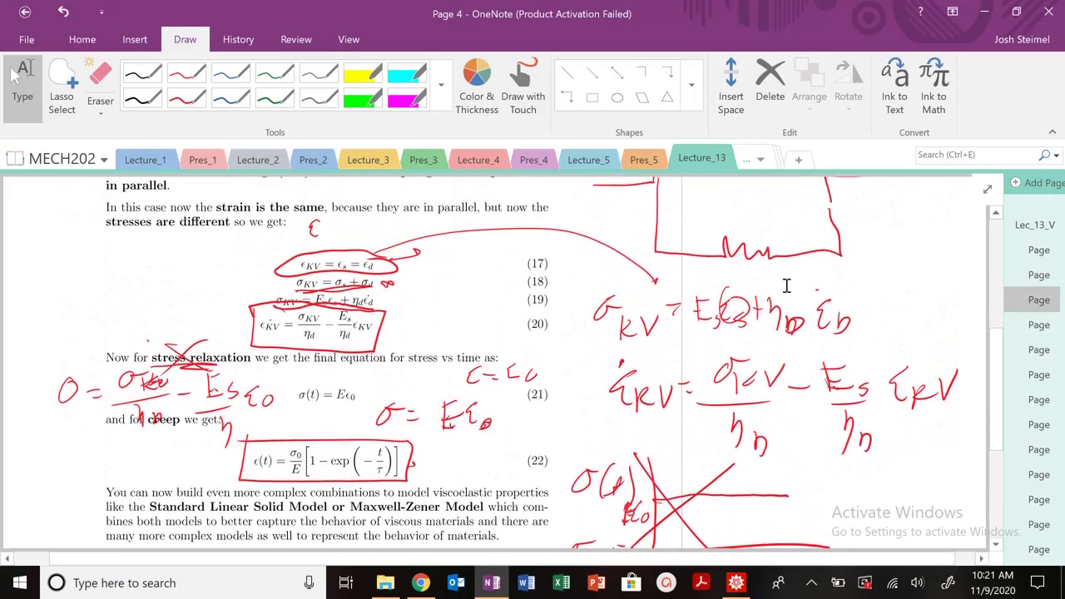
scroll(766, 230, "up", 1)
scroll(756, 247, "down", 5)
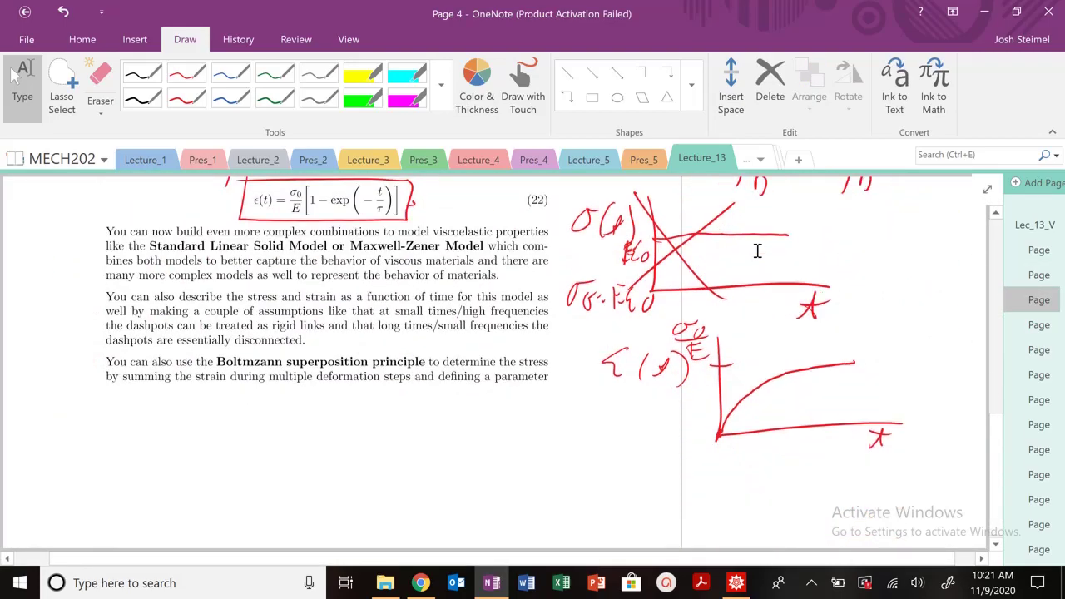
left_click(187, 99)
left_click_drag(586, 447, 565, 488)
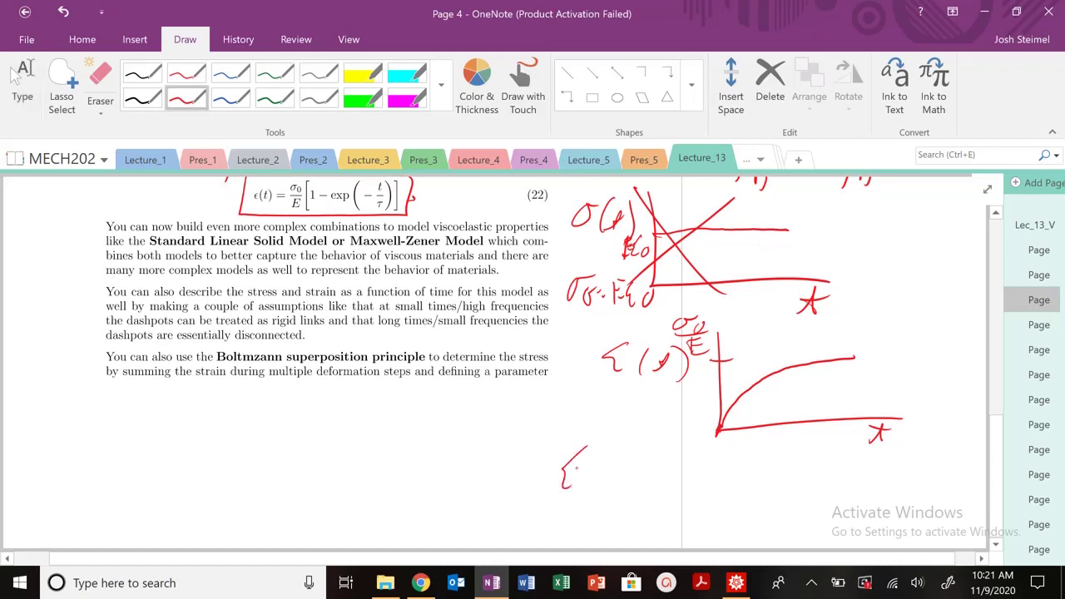
left_click_drag(479, 471, 503, 480)
left_click_drag(494, 490, 534, 496)
left_click_drag(530, 470, 543, 469)
left_click_drag(531, 481, 543, 480)
left_click_drag(532, 494, 546, 493)
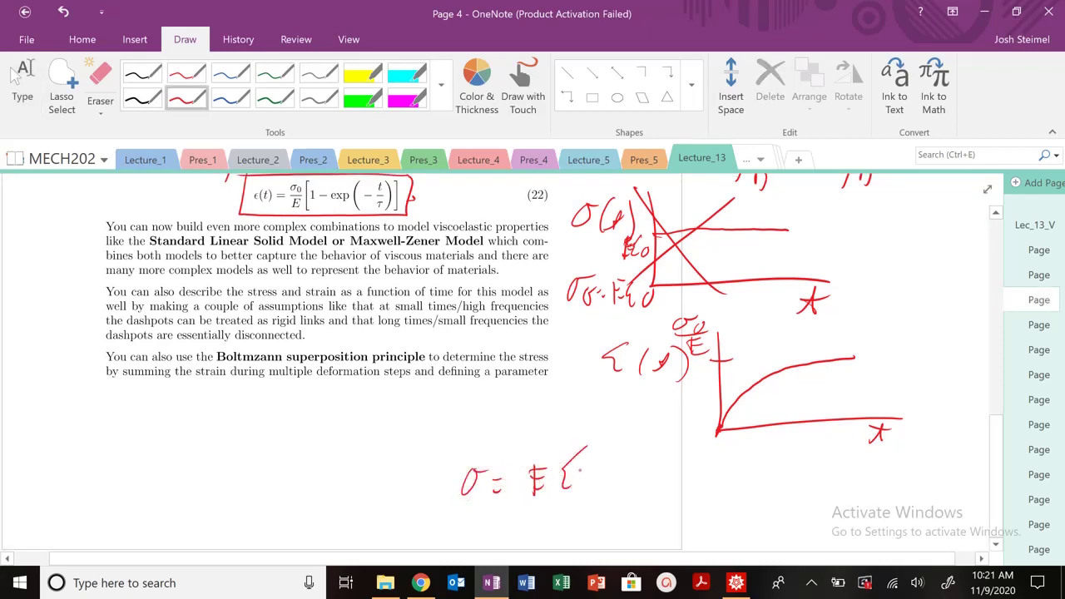
left_click_drag(483, 491, 481, 493)
left_click_drag(539, 471, 533, 498)
left_click_drag(451, 522, 496, 506)
mouse_move(475, 519)
left_mouse_down()
mouse_move(475, 544)
mouse_move(492, 533)
left_mouse_up()
left_click_drag(483, 538, 502, 534)
Circle the ε(t) creep graph and underline 'Standard Linear Solid Model or Maxwell-Zener Model'
mouse_move(912, 331)
left_mouse_down()
mouse_move(785, 323)
mouse_move(584, 327)
mouse_move(647, 437)
mouse_move(850, 465)
mouse_move(938, 353)
left_mouse_up()
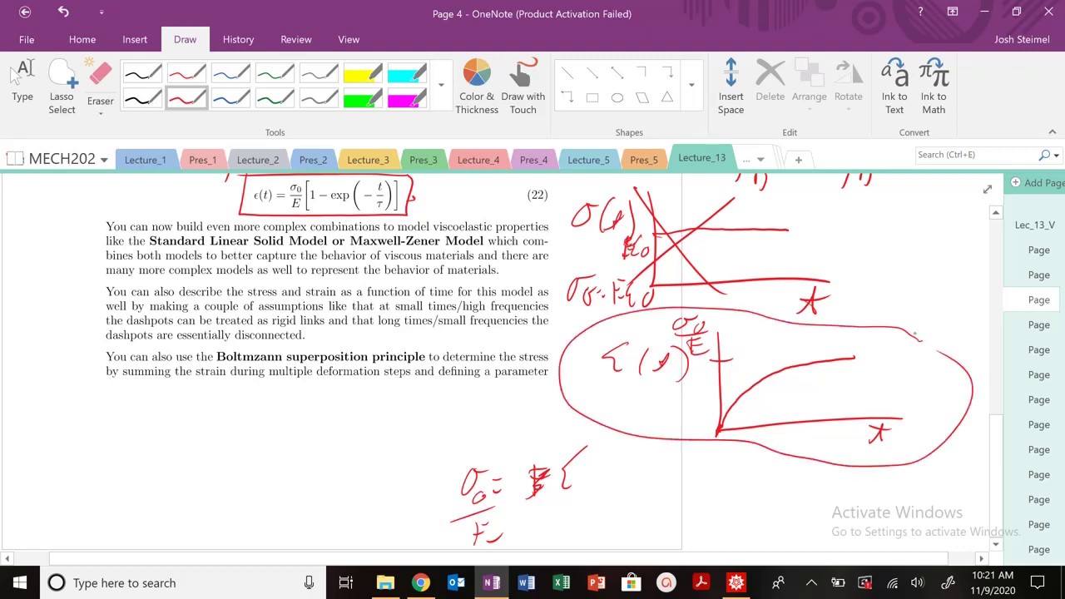
left_click(15, 75)
scroll(1020, 370, "up", 4)
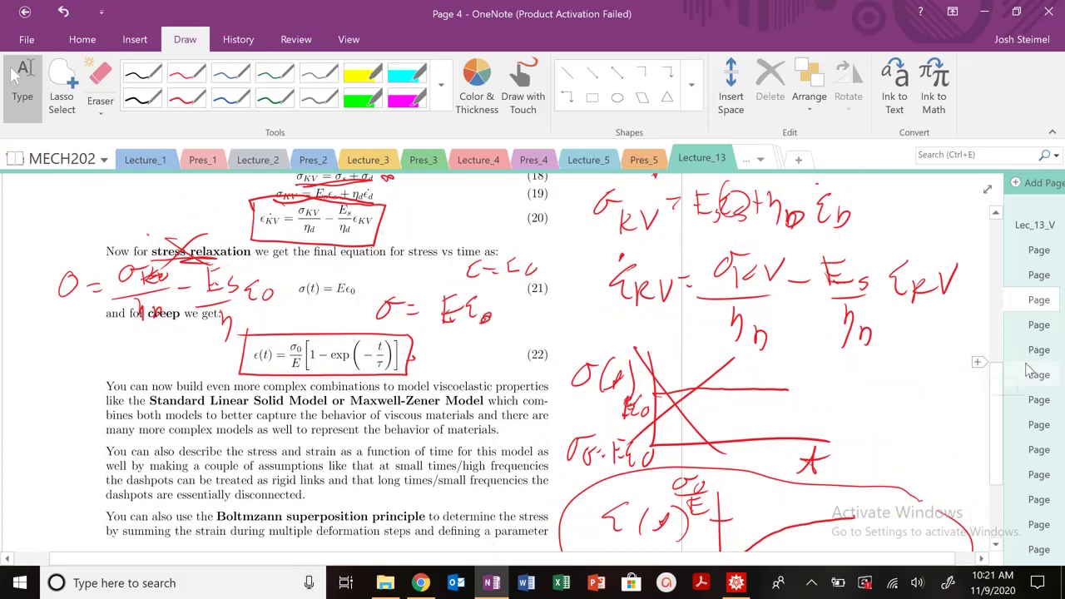
scroll(791, 317, "down", 5)
scroll(699, 342, "up", 1)
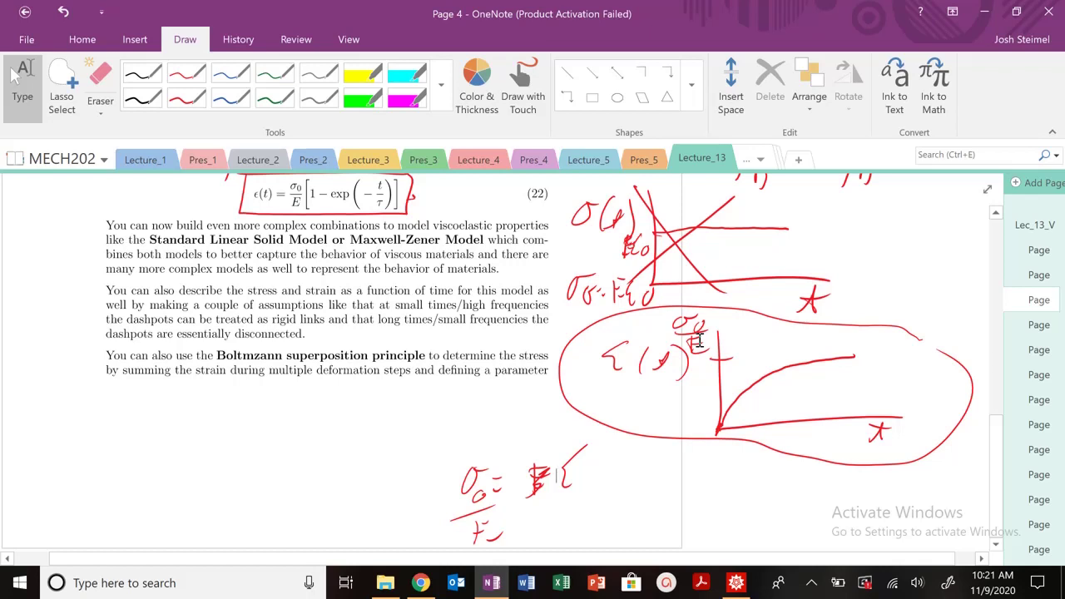
left_click(186, 98)
left_click_drag(152, 246, 403, 251)
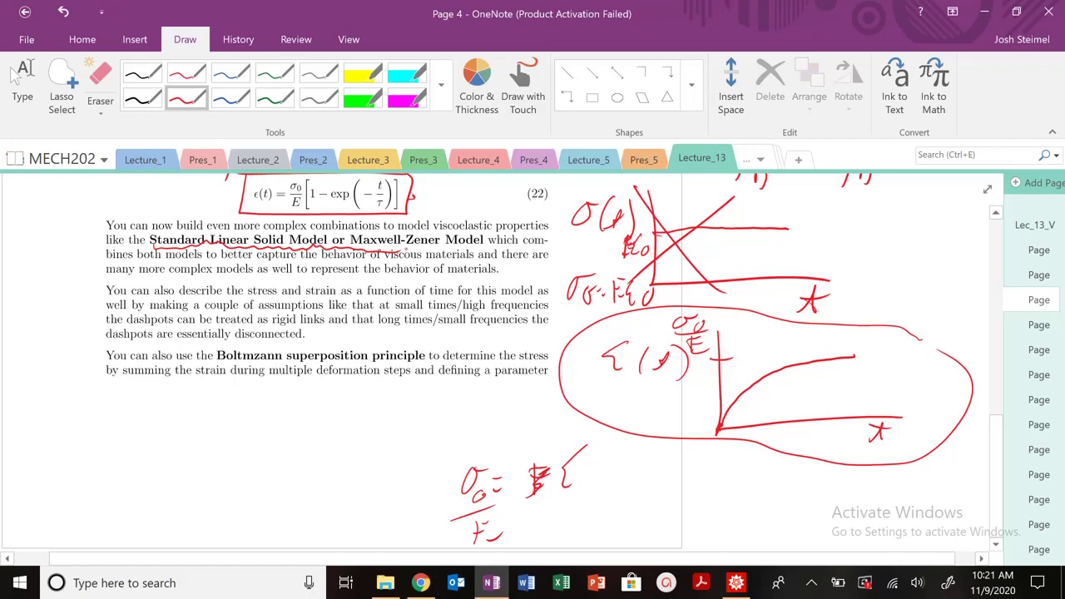
left_click(17, 79)
On Page 5, draw a red arrow from the dashpot η to 'Maxwell' and bracket left of E1, then return to Page 4
left_click(1027, 326)
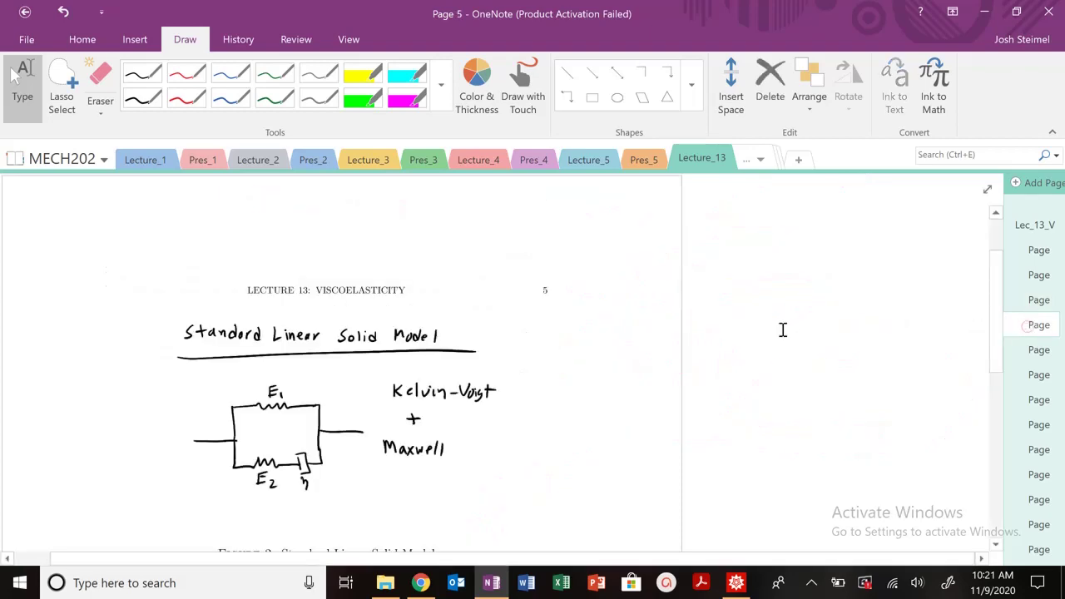
scroll(782, 330, "down", 2)
scroll(776, 338, "down", 2)
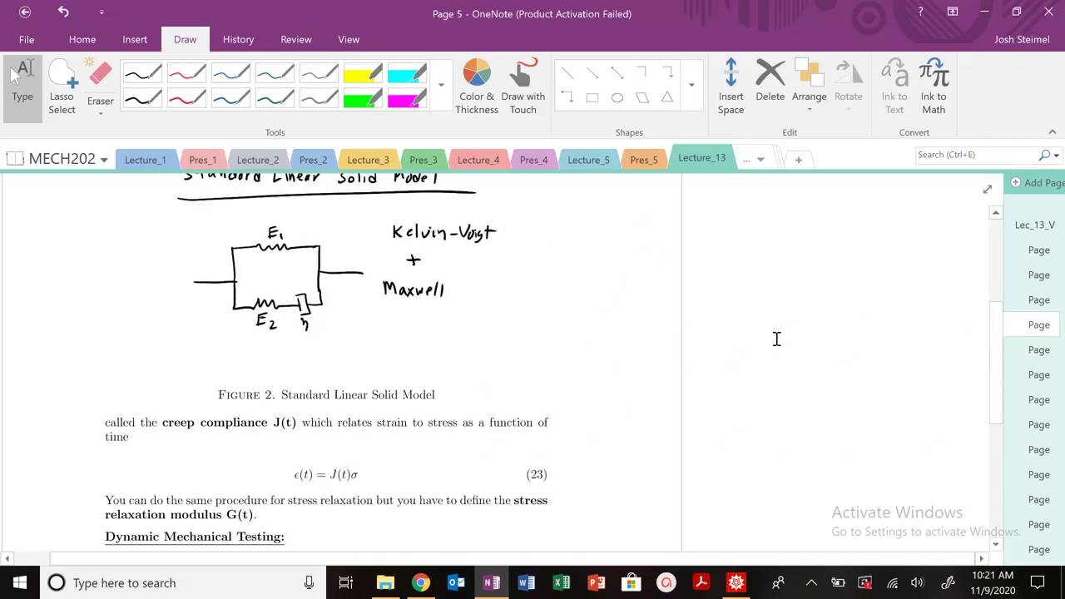
scroll(776, 339, "up", 2)
left_click(186, 97)
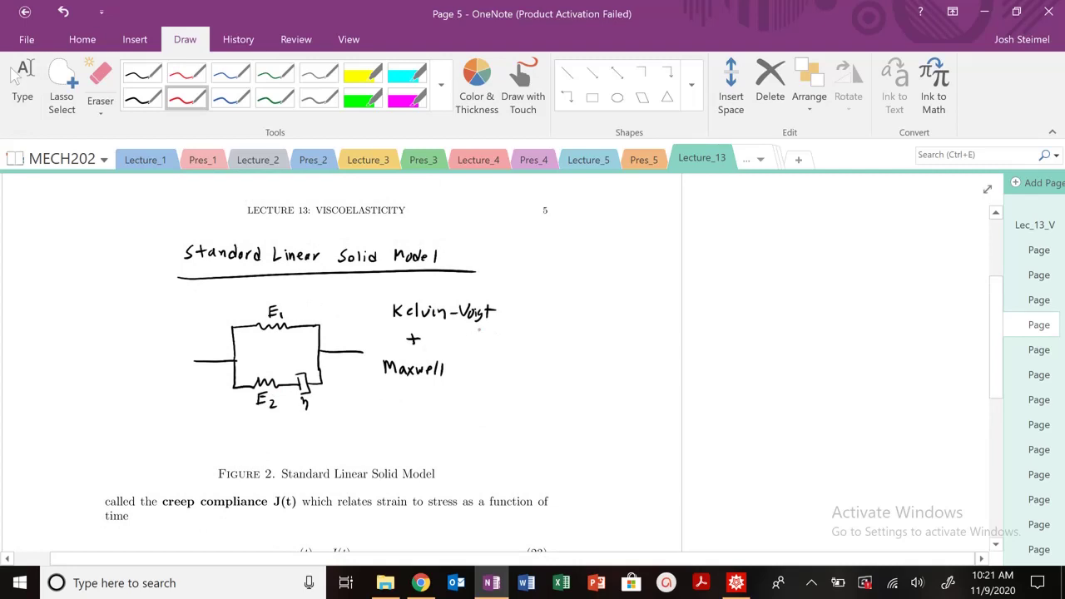
left_click_drag(291, 410, 388, 382)
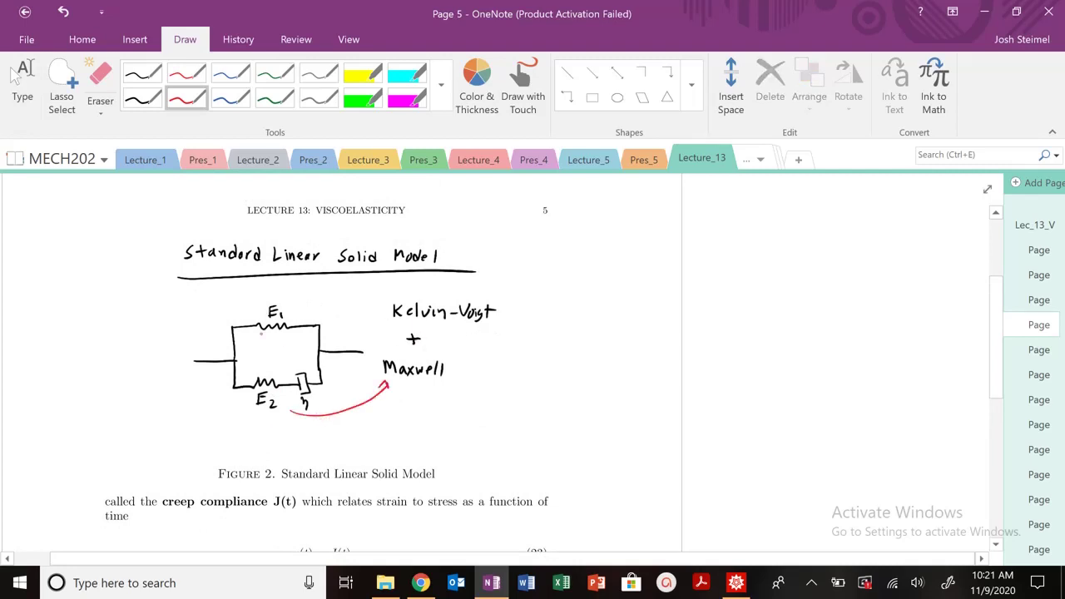
mouse_move(235, 318)
left_mouse_down()
mouse_move(208, 368)
mouse_move(233, 385)
left_mouse_up()
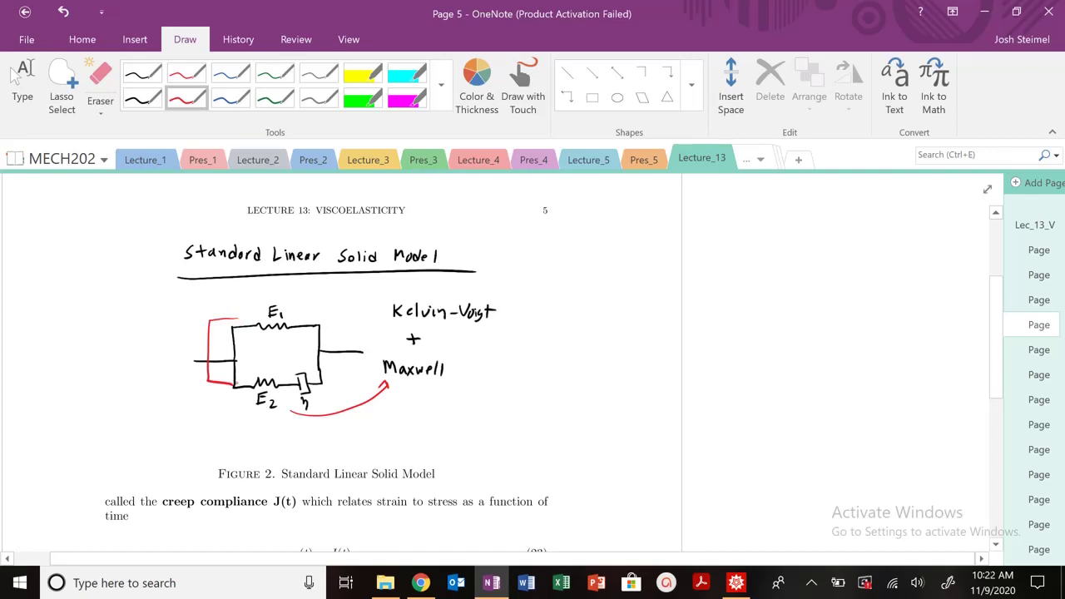
left_click(14, 75)
left_click(1039, 300)
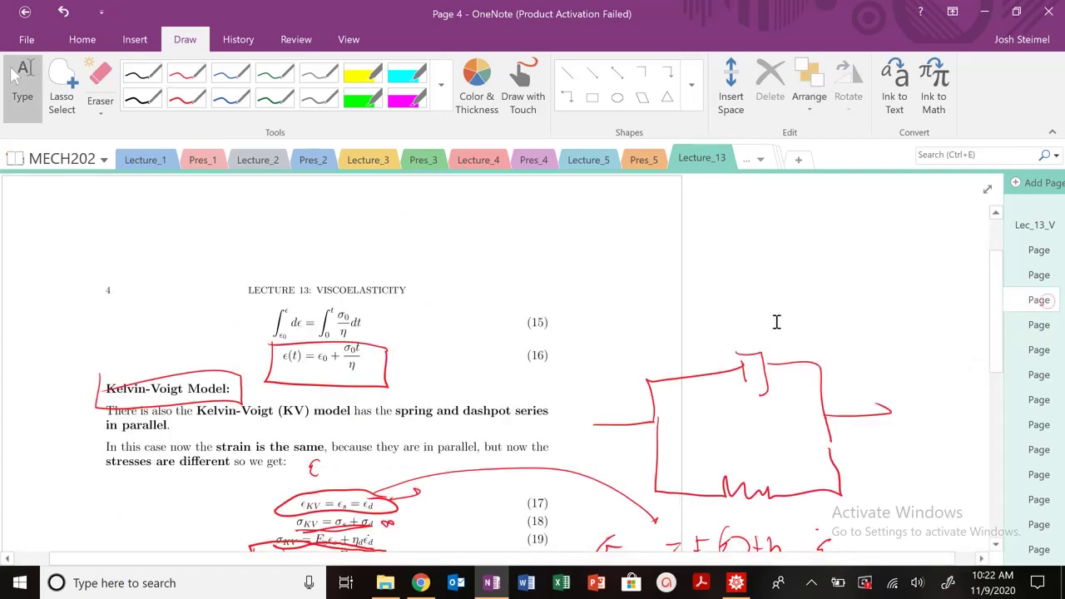
Sketch a red circuit below the text: input wire, two springs, a dashpot and an output wire
scroll(776, 322, "down", 10)
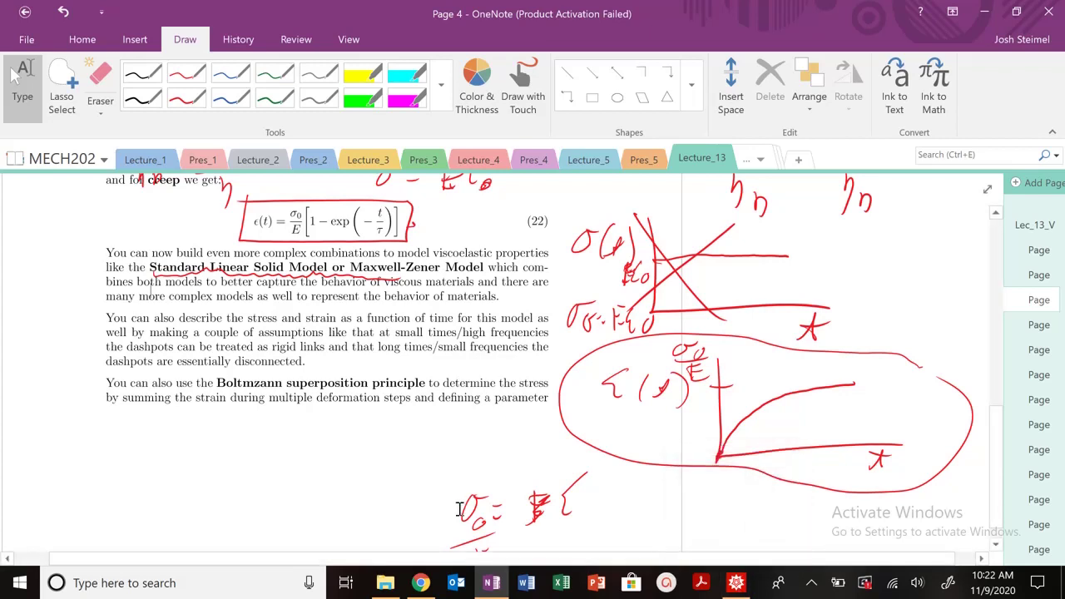
left_click(186, 98)
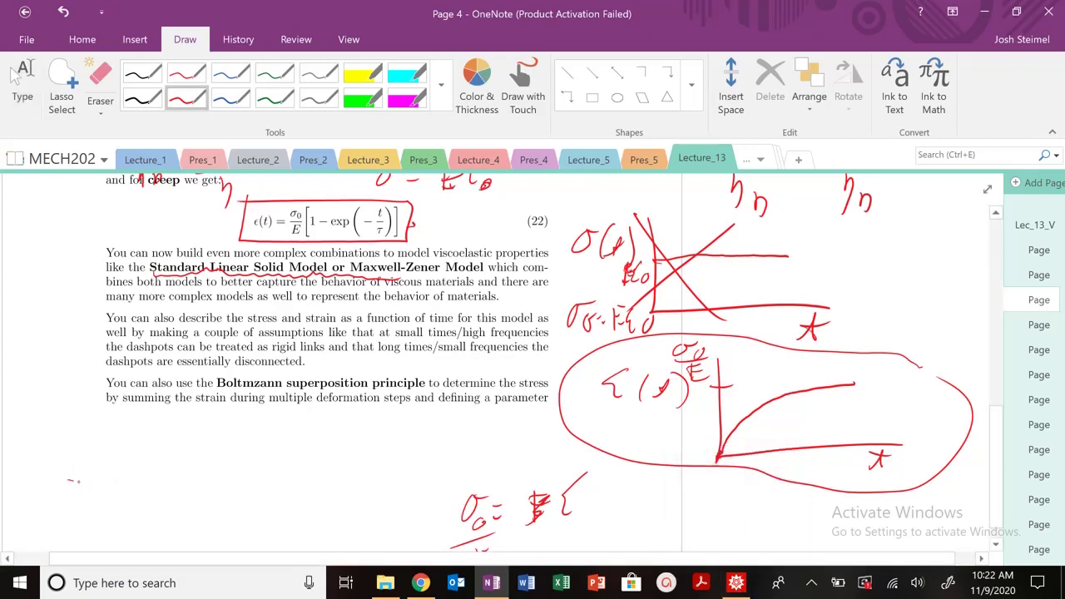
mouse_move(79, 481)
left_mouse_down()
mouse_move(119, 484)
mouse_move(120, 452)
mouse_move(167, 441)
mouse_move(172, 453)
mouse_move(315, 460)
left_mouse_up()
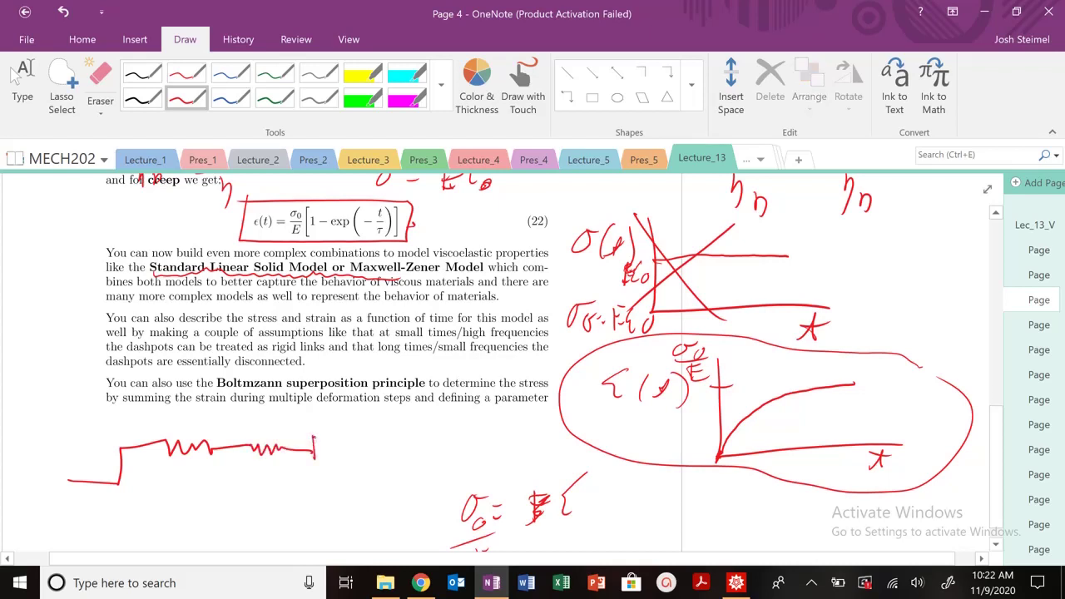
mouse_move(309, 423)
left_mouse_down()
mouse_move(342, 466)
mouse_move(376, 435)
mouse_move(406, 528)
mouse_move(325, 540)
left_mouse_up()
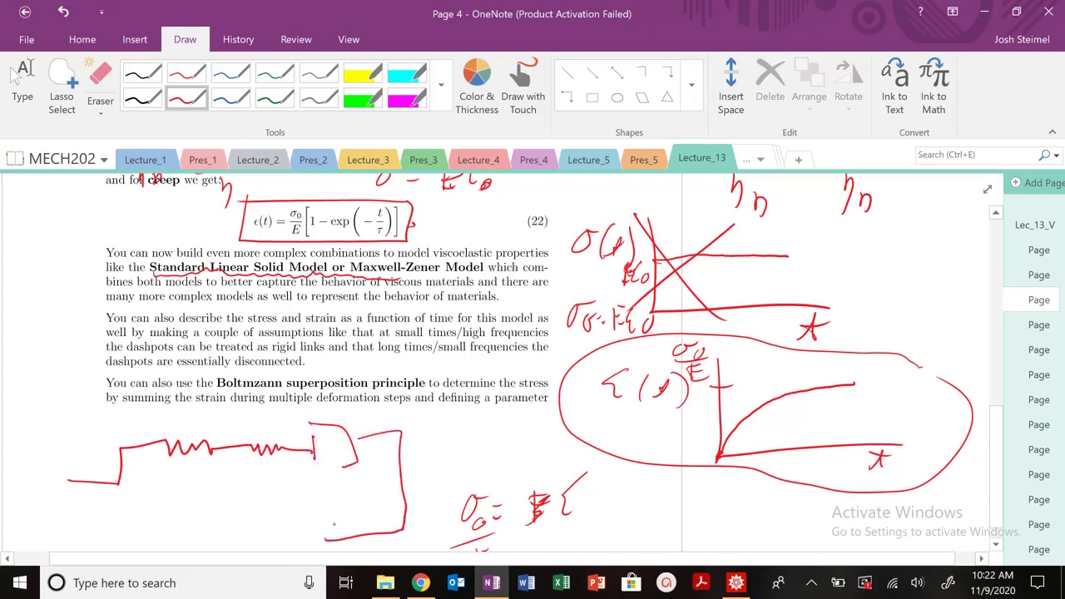
mouse_move(119, 482)
left_mouse_down()
mouse_move(127, 533)
mouse_move(223, 541)
mouse_move(227, 526)
mouse_move(318, 550)
left_mouse_up()
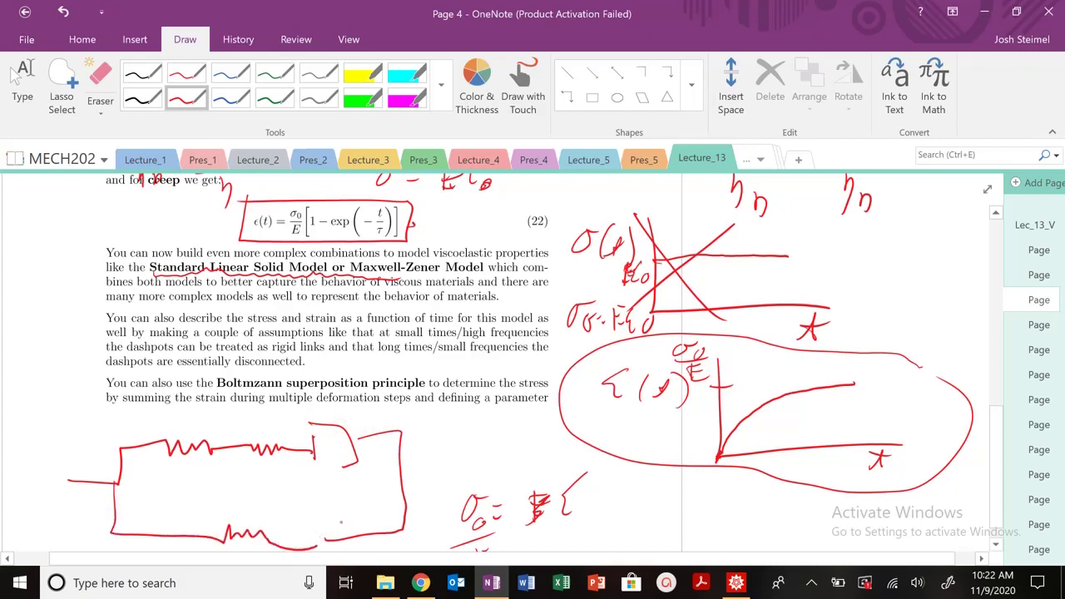
left_click_drag(403, 482, 428, 483)
Underline the Maxwell-Zener and dashpot assumptions, circle 'small times/high frequencies', and cross out the sketched dashpot
left_click_drag(401, 277, 474, 270)
left_click_drag(194, 334, 310, 341)
mouse_move(402, 337)
left_mouse_down()
mouse_move(513, 341)
mouse_move(452, 323)
mouse_move(406, 333)
left_mouse_up()
left_click_drag(129, 349, 325, 359)
mouse_move(330, 447)
left_mouse_down()
mouse_move(337, 431)
mouse_move(349, 462)
mouse_move(379, 435)
mouse_move(290, 452)
left_mouse_up()
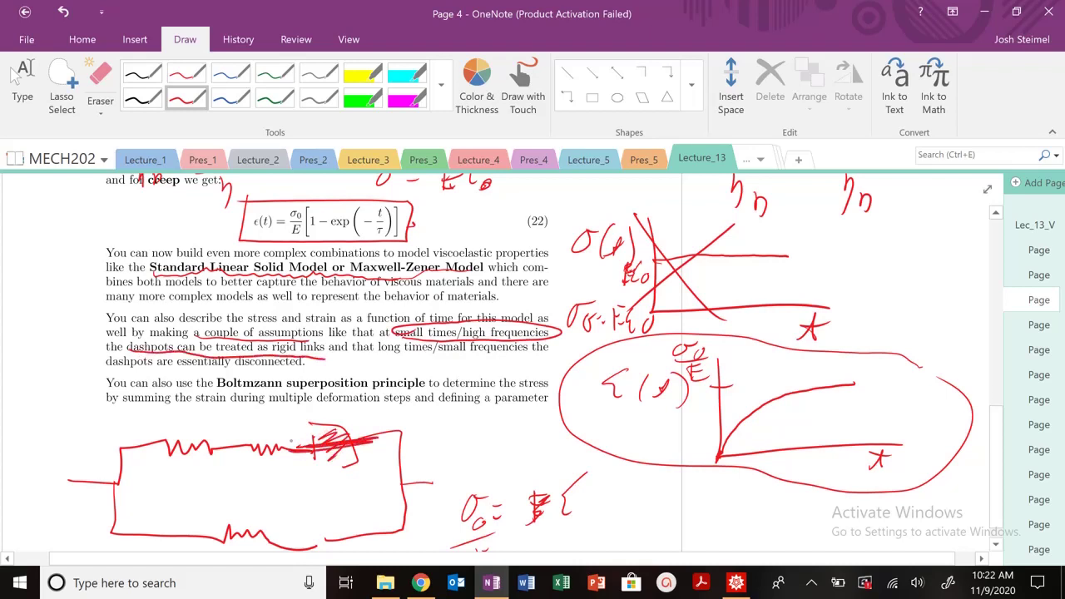
left_click_drag(396, 354, 513, 361)
mouse_move(306, 428)
left_mouse_down()
mouse_move(327, 443)
mouse_move(314, 481)
left_mouse_up()
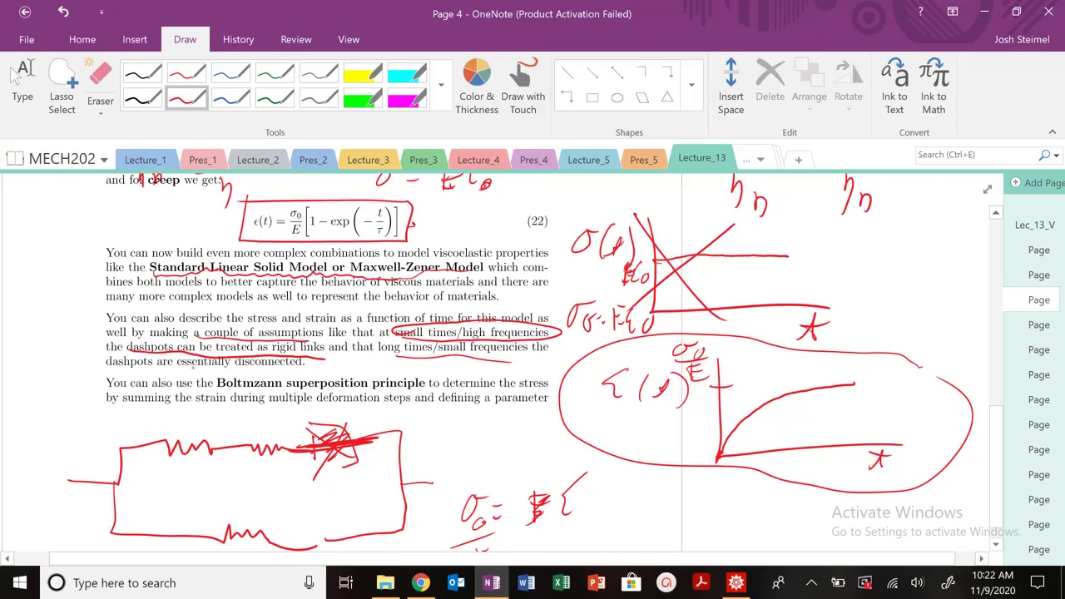
left_click_drag(125, 372, 255, 372)
left_click(22, 83)
Underline 'Boltzmann superposition principle' and the multiple-deformation strain phrase in red
scroll(266, 397, "down", 1)
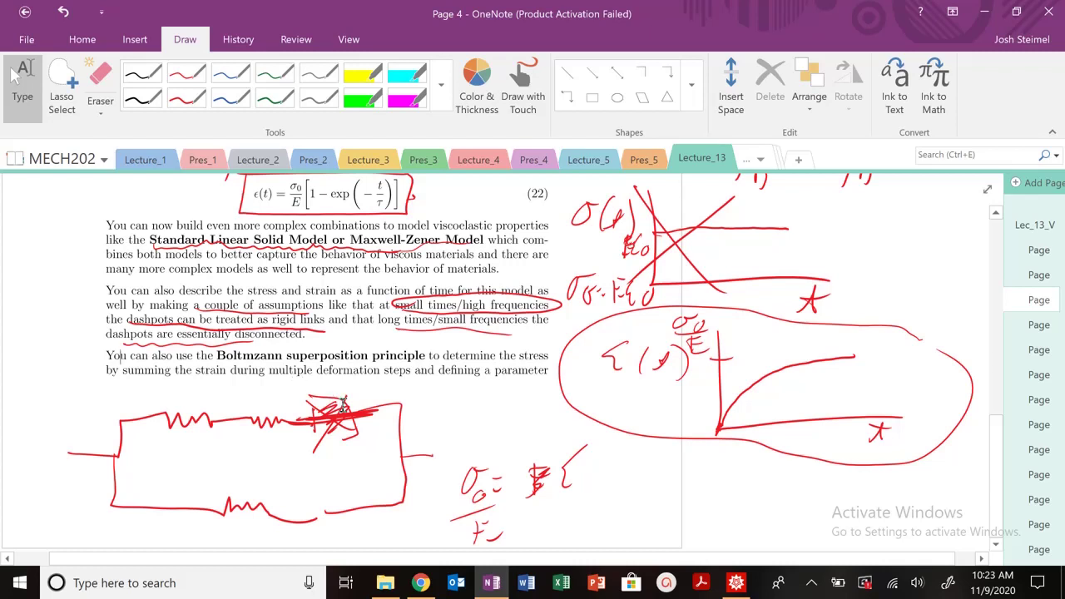
left_click(187, 98)
left_click_drag(213, 363, 408, 360)
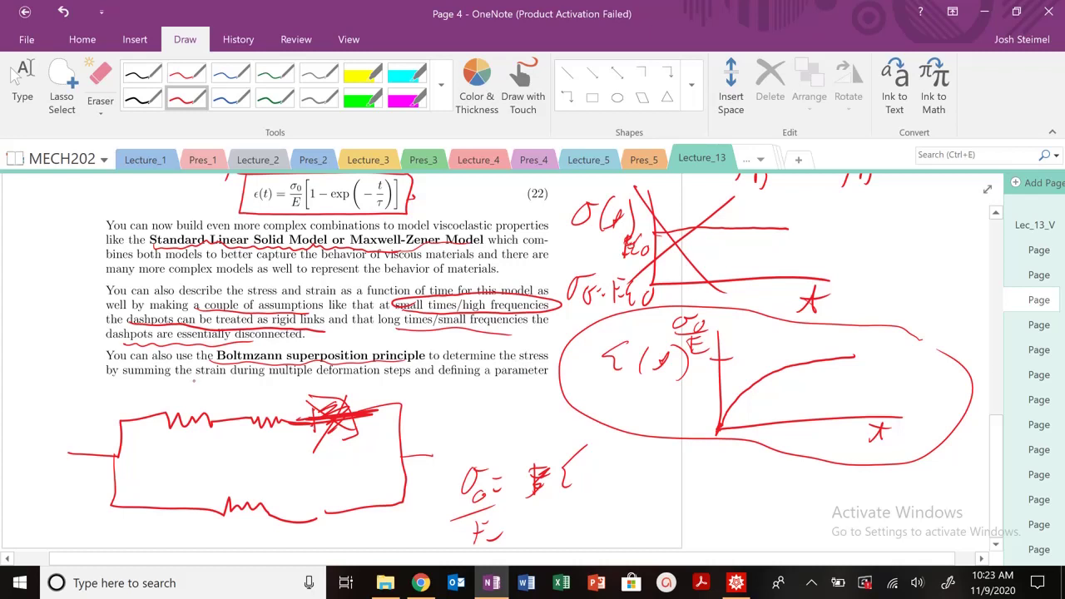
left_click_drag(195, 381, 379, 376)
left_click(12, 75)
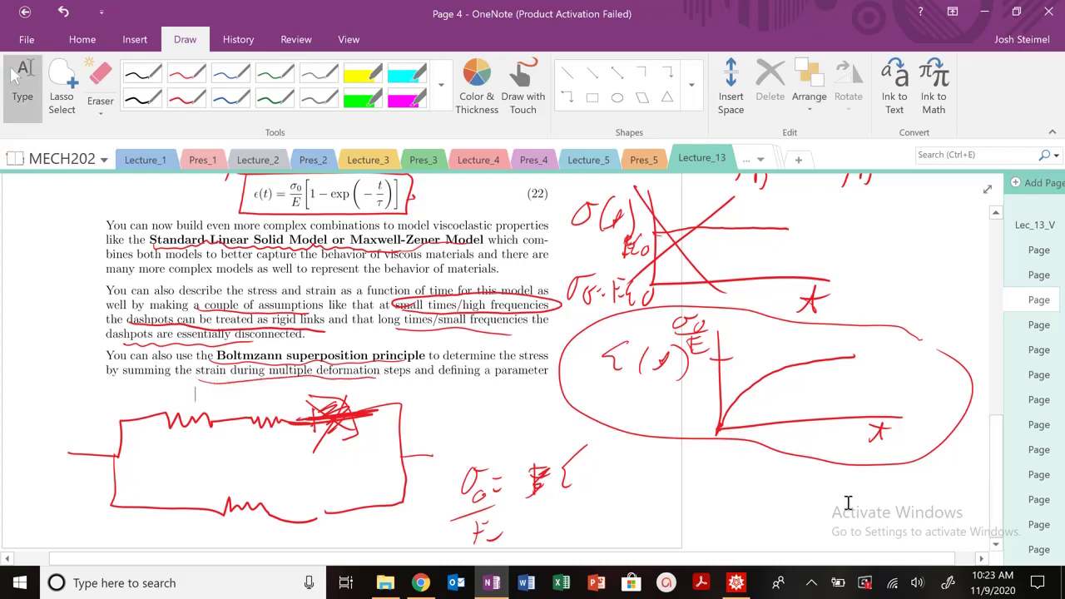
On Page 5, underline 'creep compliance J(t)' and the strain-to-stress function phrase in red
left_click(1045, 332)
scroll(899, 328, "down", 5)
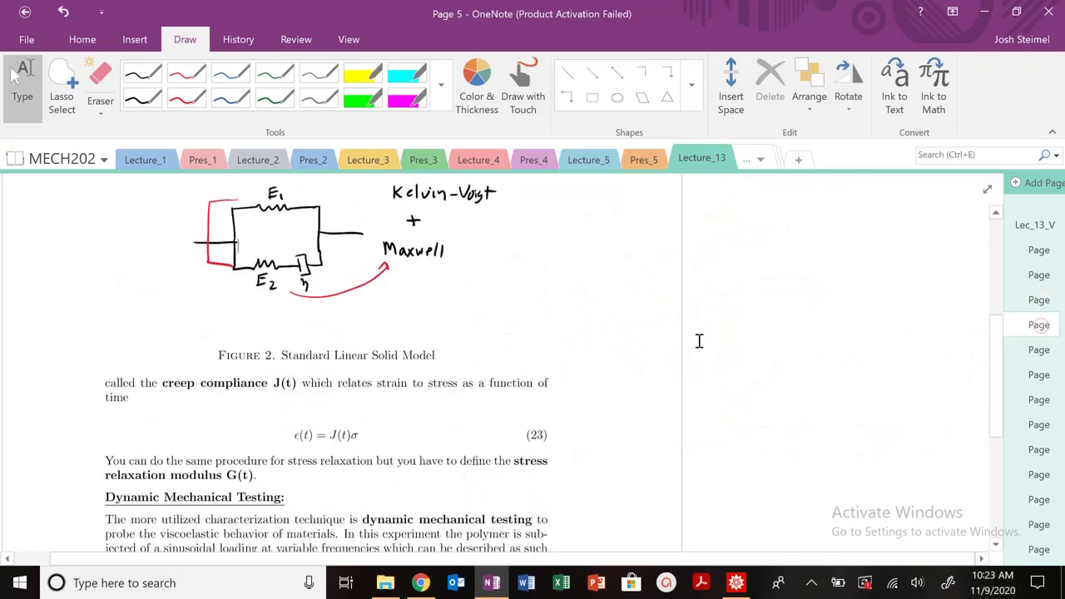
left_click(187, 98)
left_click_drag(153, 282, 278, 288)
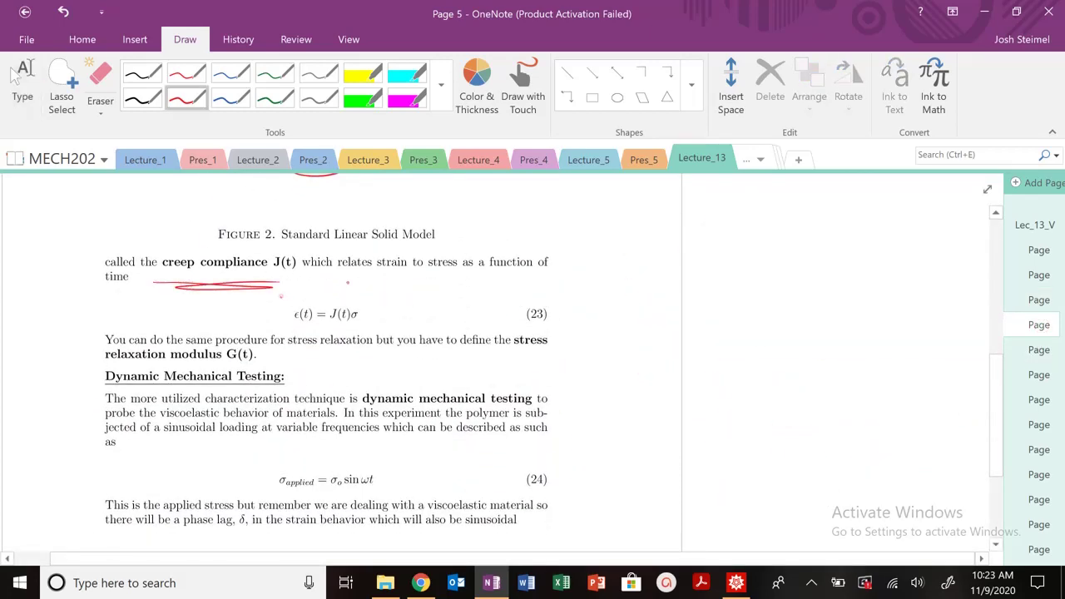
left_click_drag(377, 275, 516, 273)
Circle equation (23), mark the stress relaxation modulus G(t) sentence, then go to Page 6
mouse_move(283, 293)
left_mouse_down()
mouse_move(389, 321)
mouse_move(287, 293)
left_mouse_up()
left_click_drag(270, 346, 381, 346)
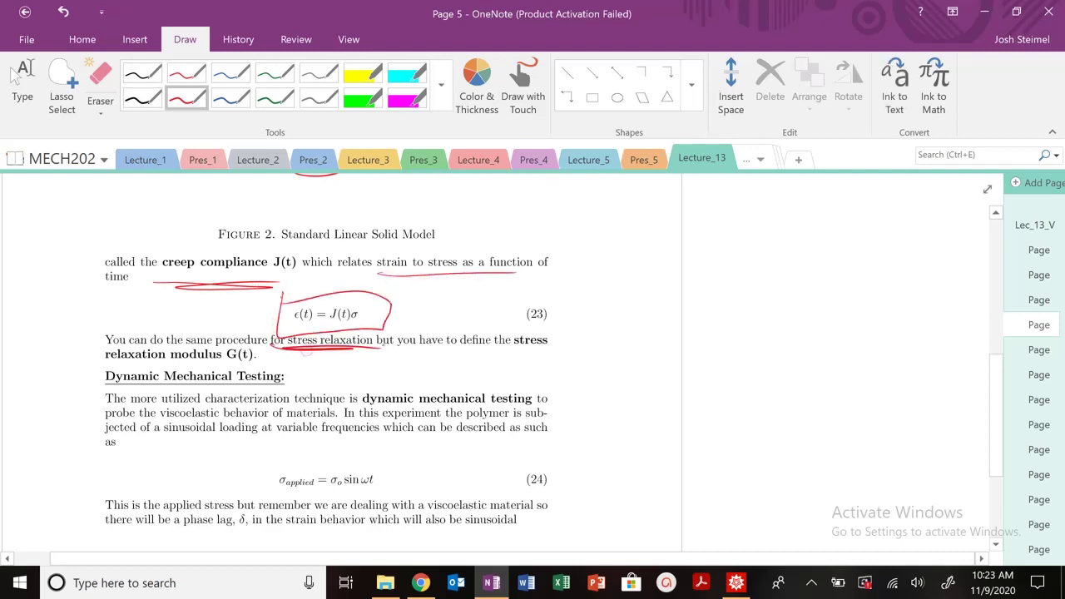
mouse_move(270, 342)
left_mouse_down()
mouse_move(99, 357)
mouse_move(297, 340)
left_mouse_up()
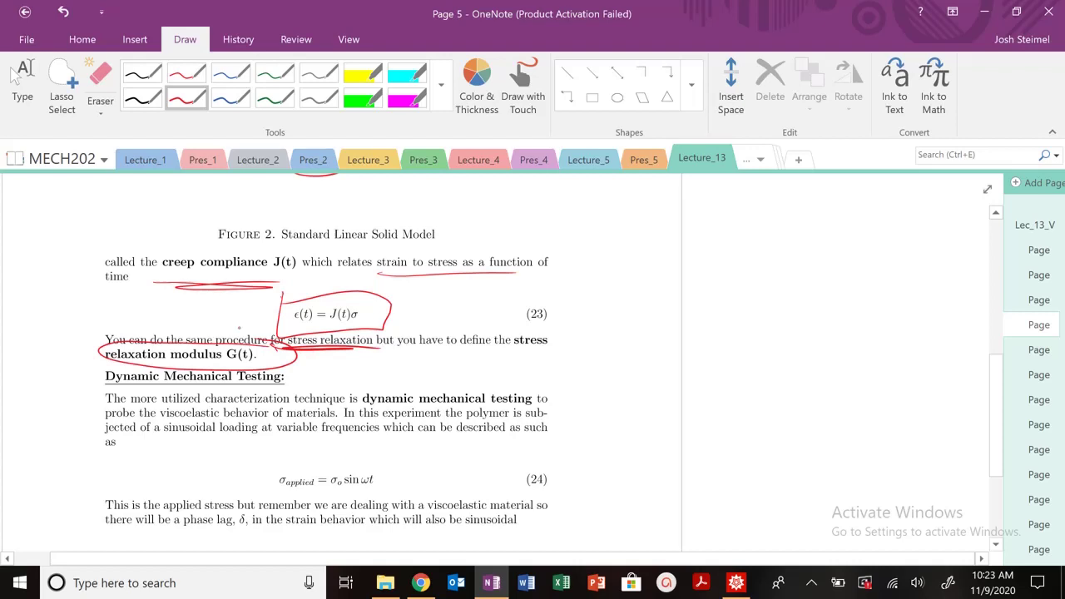
left_click(17, 76)
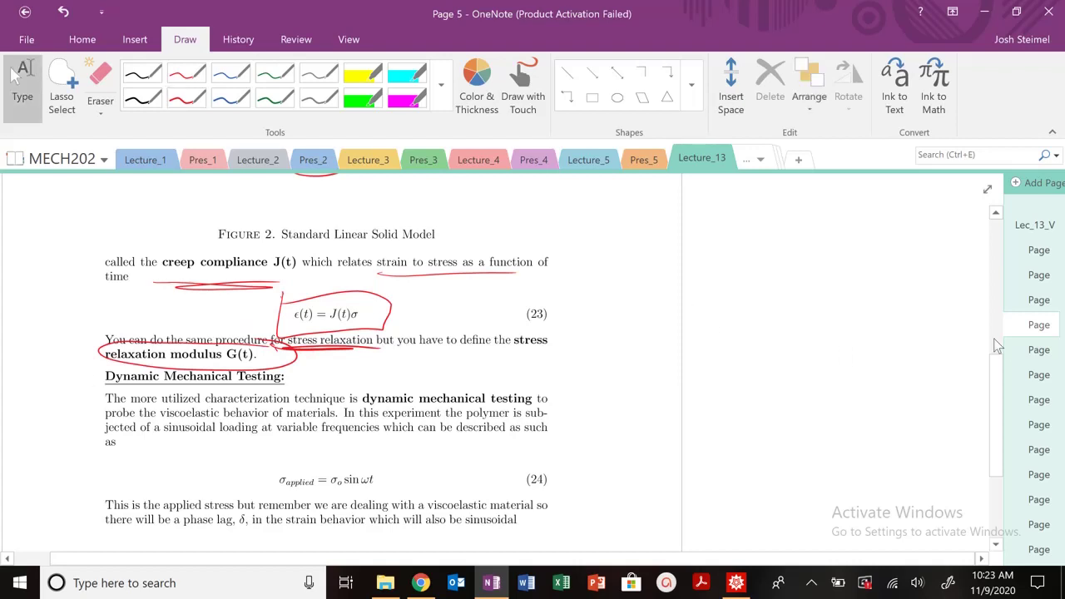
left_click(1039, 350)
scroll(640, 336, "down", 2)
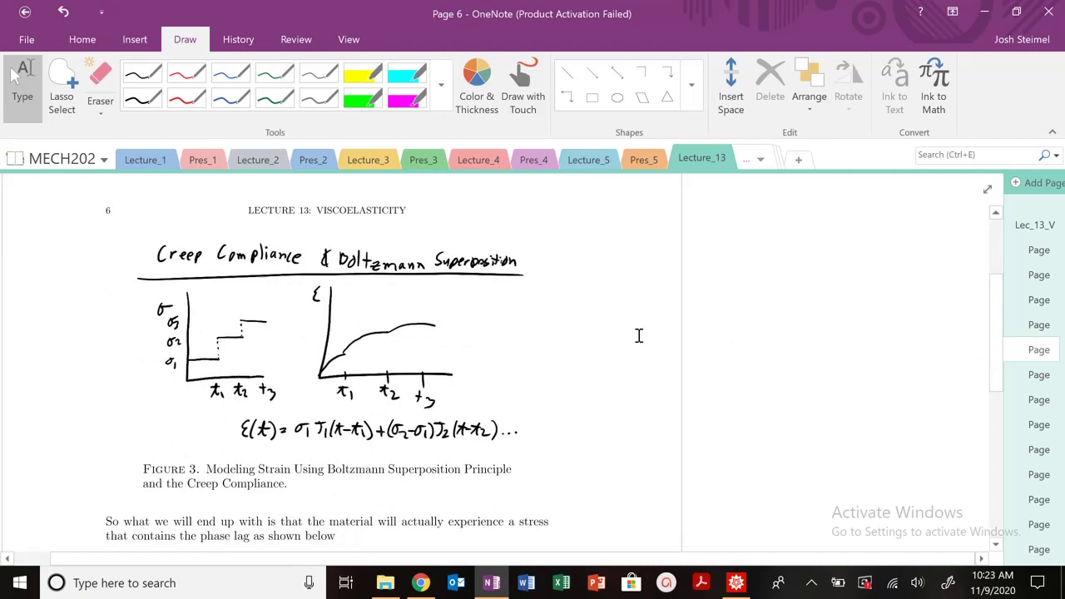
Circle t1, the σ3 step, the strain origin and the strain plateau on Figure 3's graphs in red
left_click(187, 99)
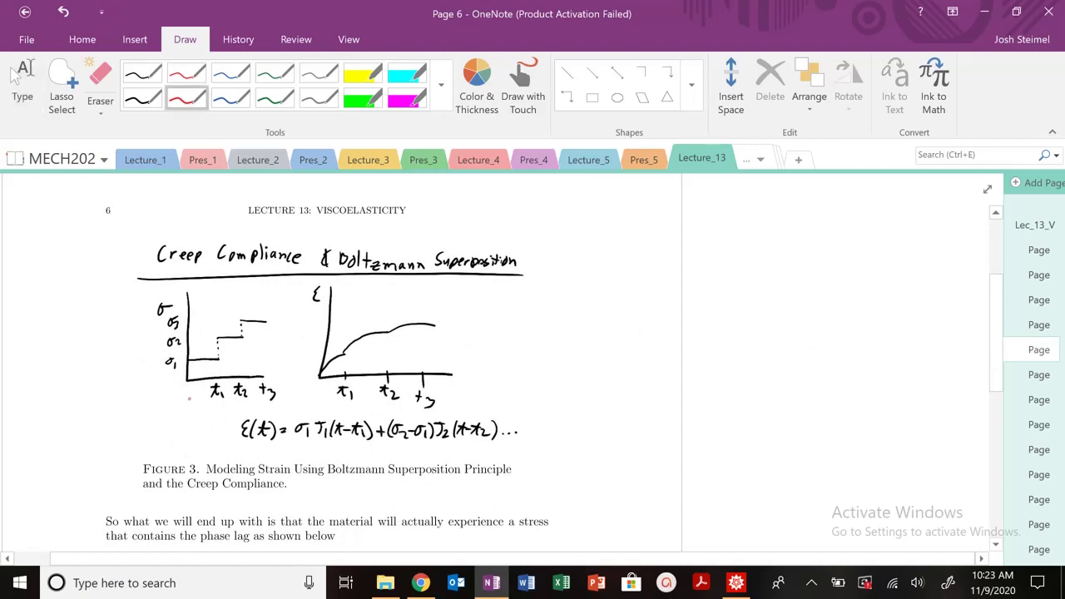
mouse_move(221, 381)
left_mouse_down()
mouse_move(198, 399)
mouse_move(203, 386)
left_mouse_up()
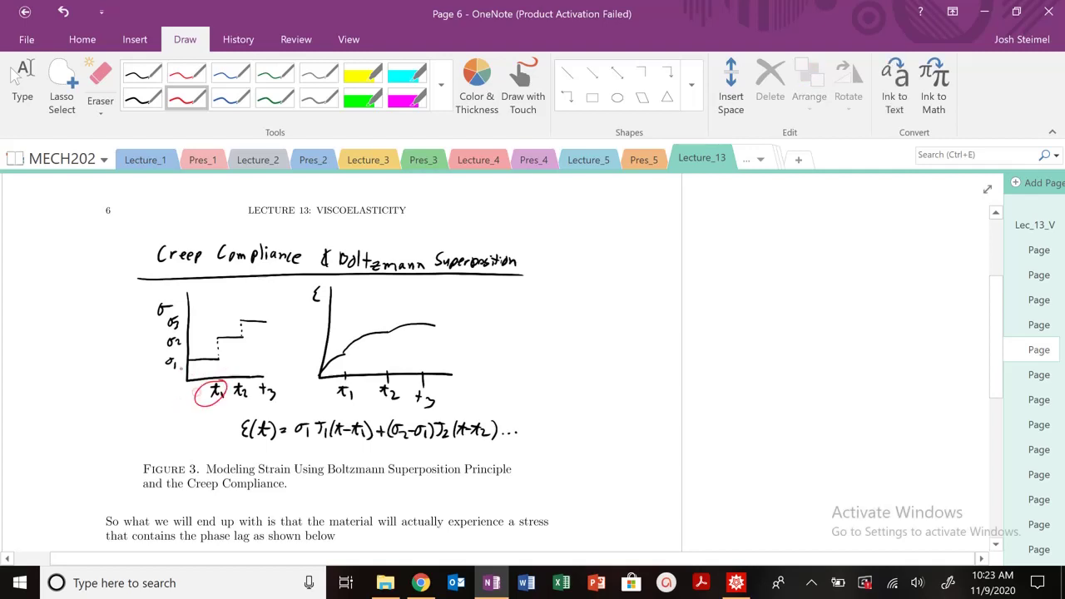
mouse_move(343, 350)
left_mouse_down()
mouse_move(318, 382)
mouse_move(346, 359)
left_mouse_up()
mouse_move(381, 325)
left_mouse_down()
mouse_move(341, 357)
mouse_move(353, 331)
left_mouse_up()
mouse_move(268, 313)
left_mouse_down()
mouse_move(248, 330)
mouse_move(256, 333)
left_mouse_up()
left_click_drag(427, 315, 408, 318)
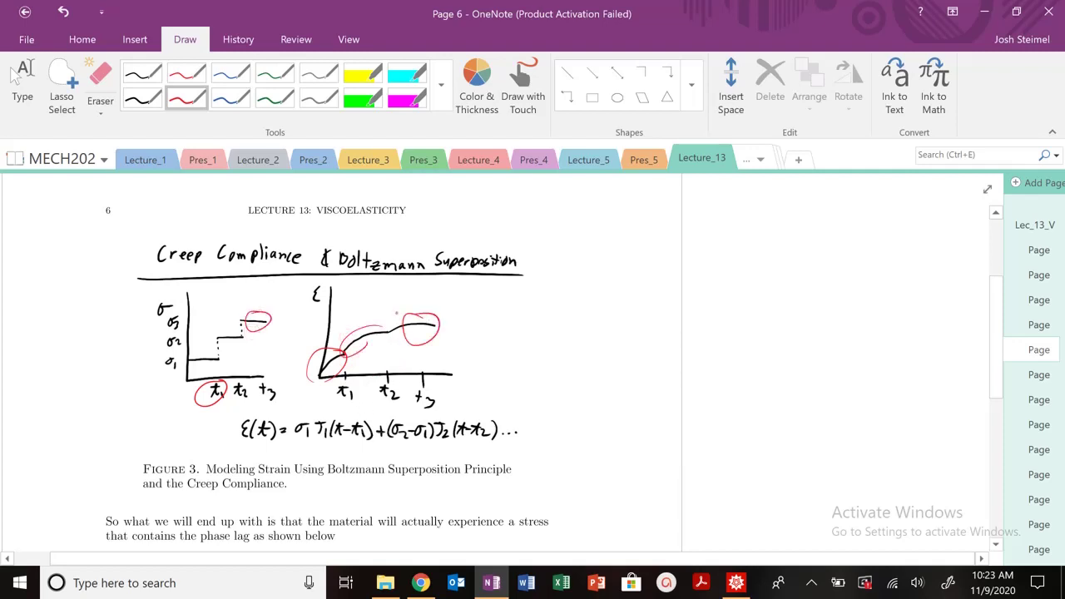
Box the ε(t) superposition equation and underline J1(t-t1) in red
mouse_move(237, 411)
left_mouse_down()
mouse_move(258, 454)
mouse_move(493, 463)
mouse_move(528, 417)
mouse_move(236, 411)
left_mouse_up()
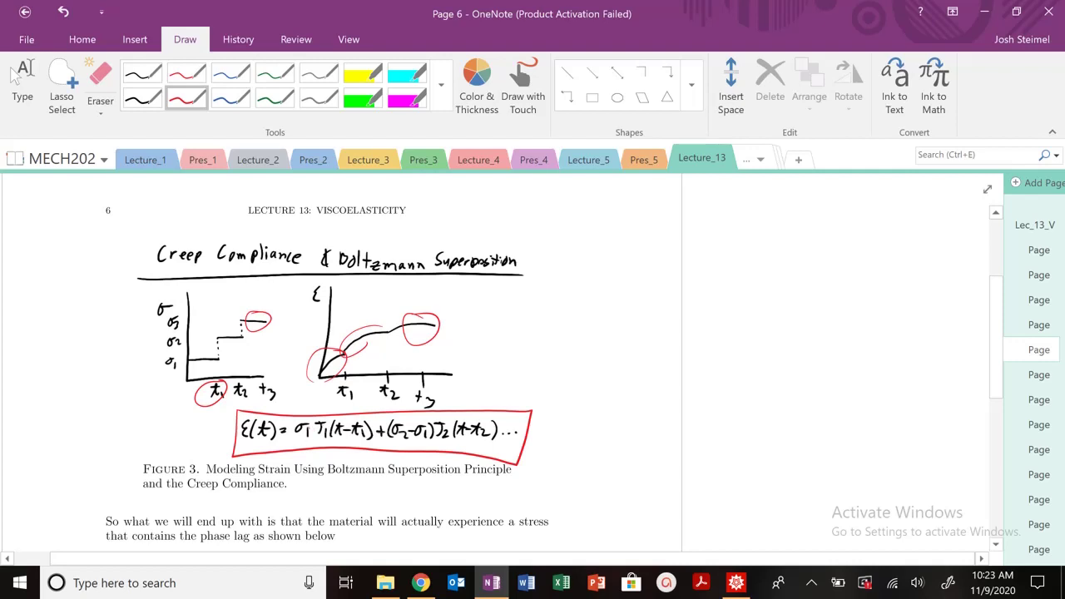
mouse_move(314, 416)
left_mouse_down()
mouse_move(313, 438)
mouse_move(373, 445)
left_mouse_up()
left_click(13, 75)
Back on Page 5, bracket the bold term 'creep compliance J(t)' in red
left_click(1039, 324)
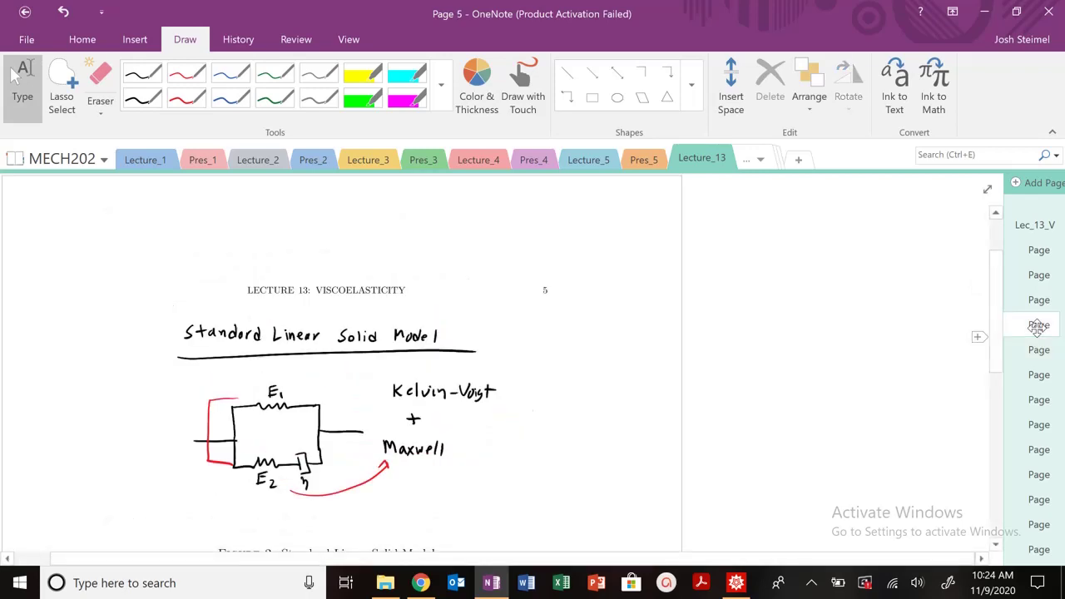
scroll(687, 318, "down", 3)
scroll(687, 318, "down", 2)
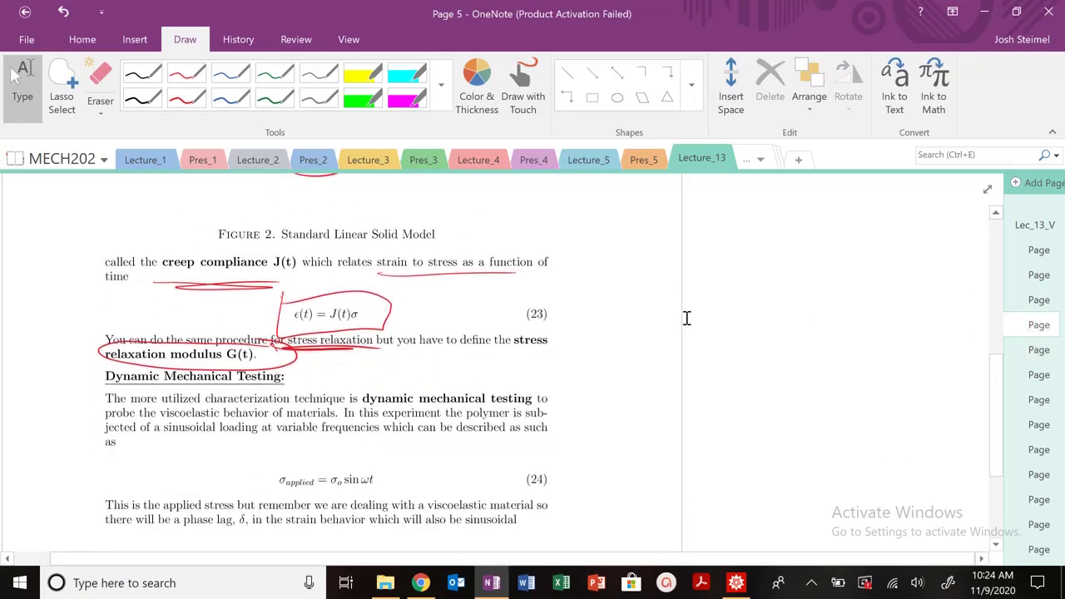
left_click(187, 99)
mouse_move(171, 285)
left_mouse_down()
mouse_move(243, 243)
mouse_move(300, 284)
left_mouse_up()
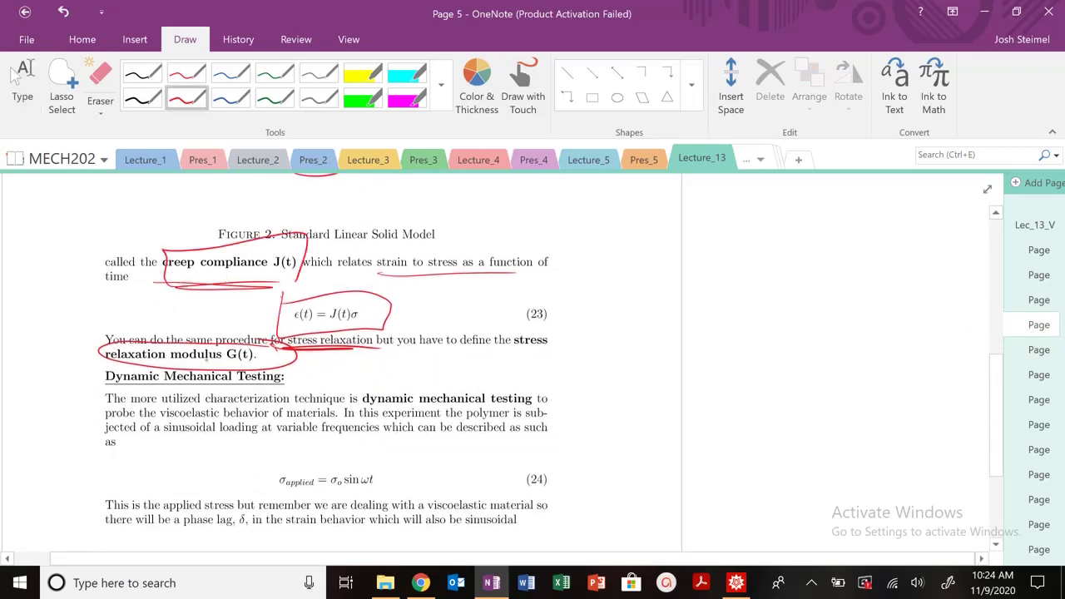
left_click(23, 83)
Look through Page 6 again, then return to Page 5
left_click(1039, 350)
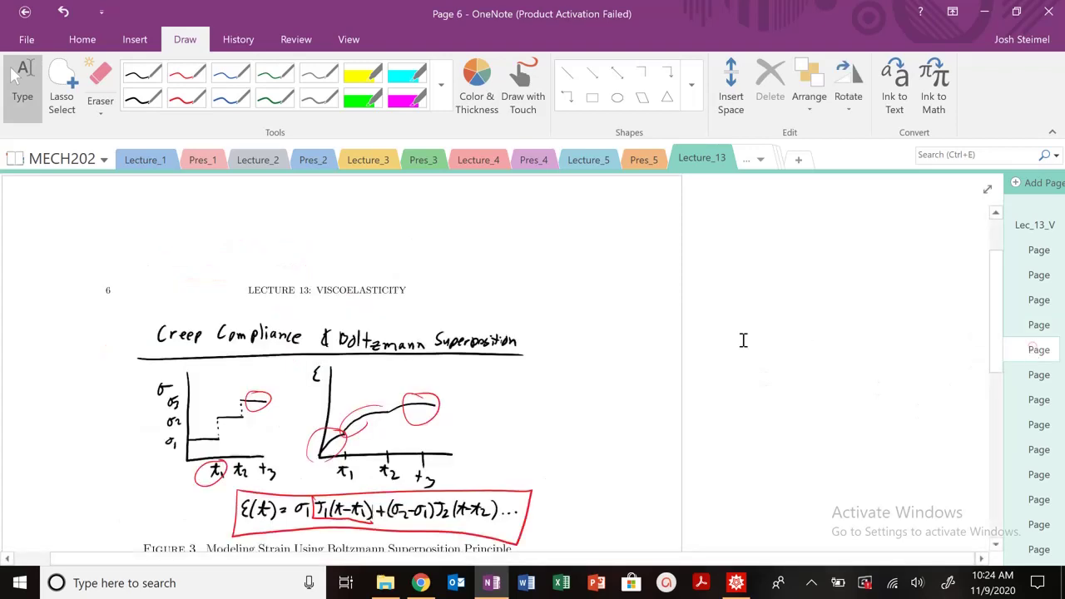
scroll(577, 404, "down", 2)
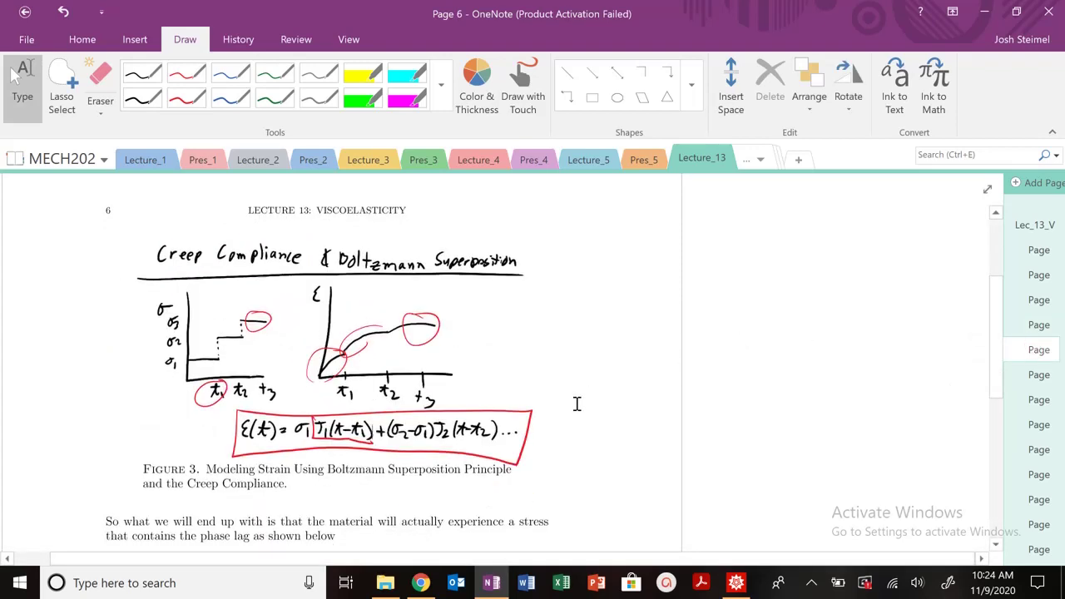
scroll(570, 391, "down", 7)
scroll(557, 380, "up", 7)
left_click(1038, 325)
Handwrite a red τ beside the stress relaxation modulus G(t) sentence on Page 5
scroll(699, 332, "down", 8)
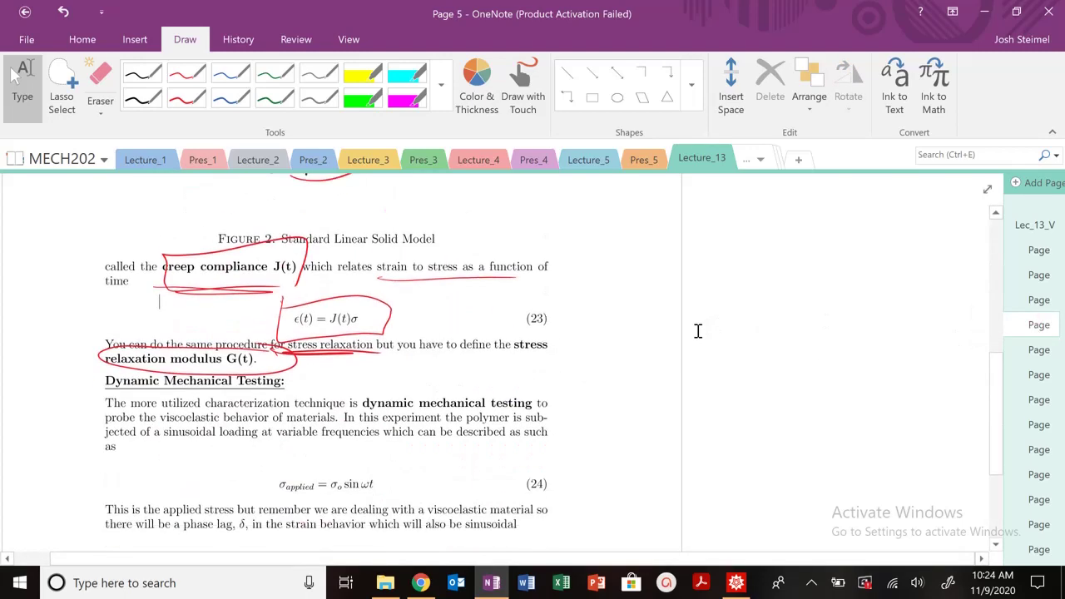
scroll(685, 321, "down", 2)
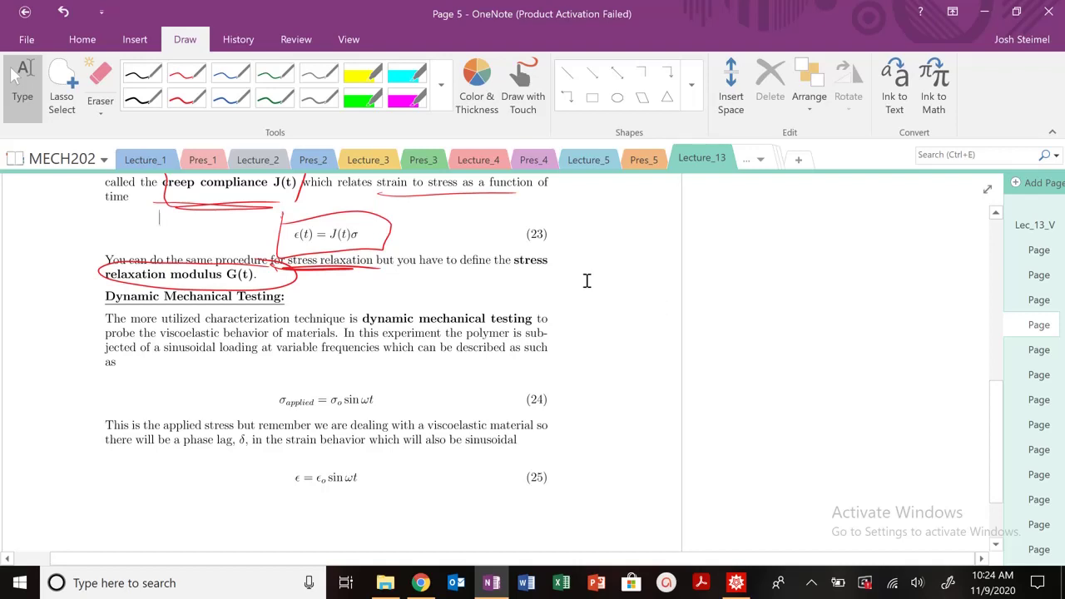
mouse_move(576, 278)
left_mouse_down()
mouse_move(613, 277)
mouse_move(616, 331)
left_mouse_up()
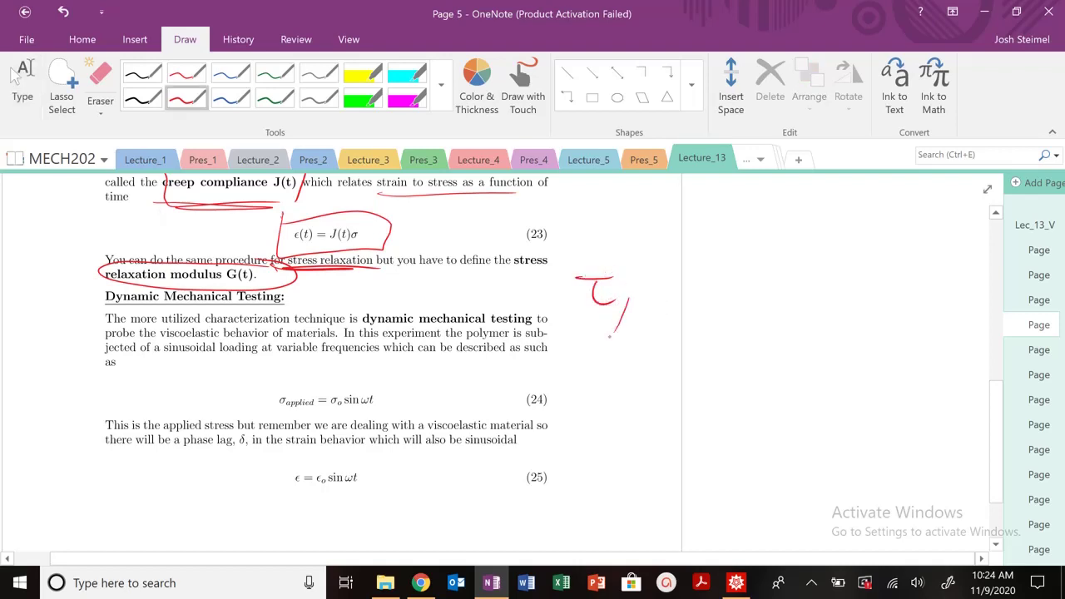